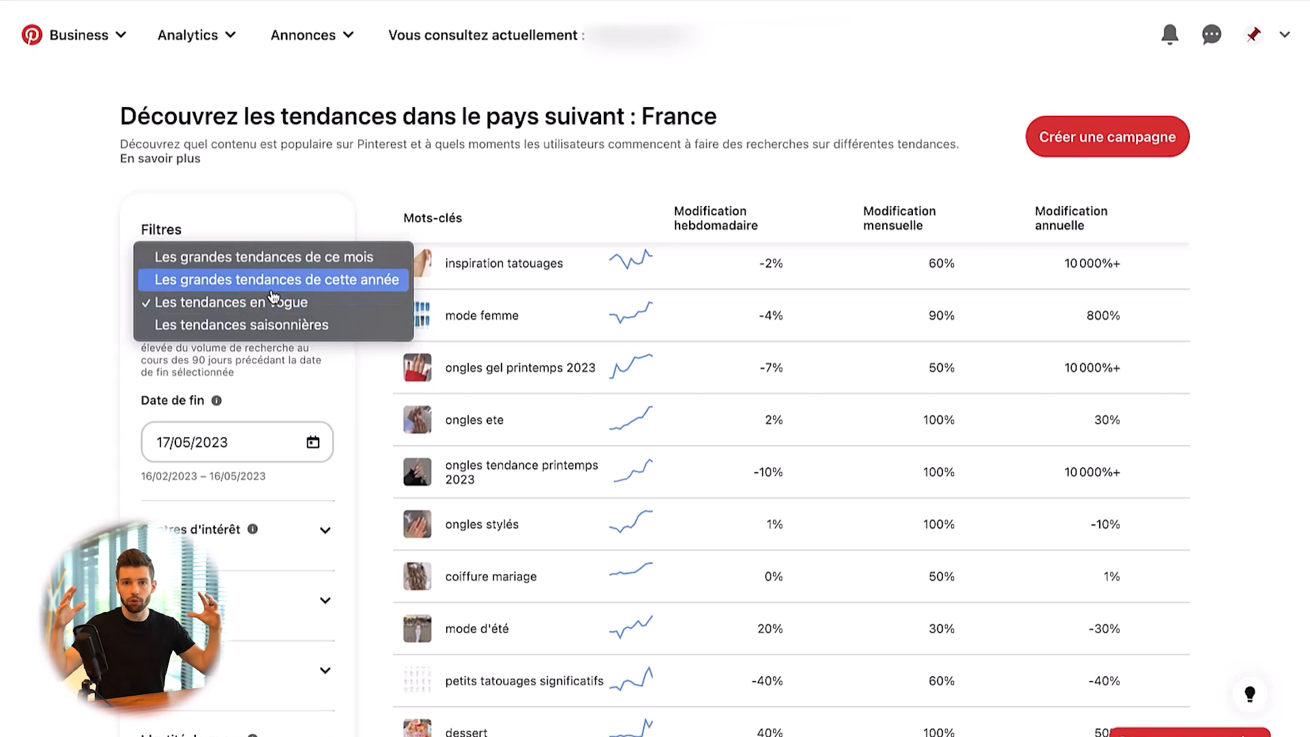
# - Keep the trend type at "Les tendances en vogue" and filter the keywords by the "Mode Femme" interest
pyautogui.click(273, 301)
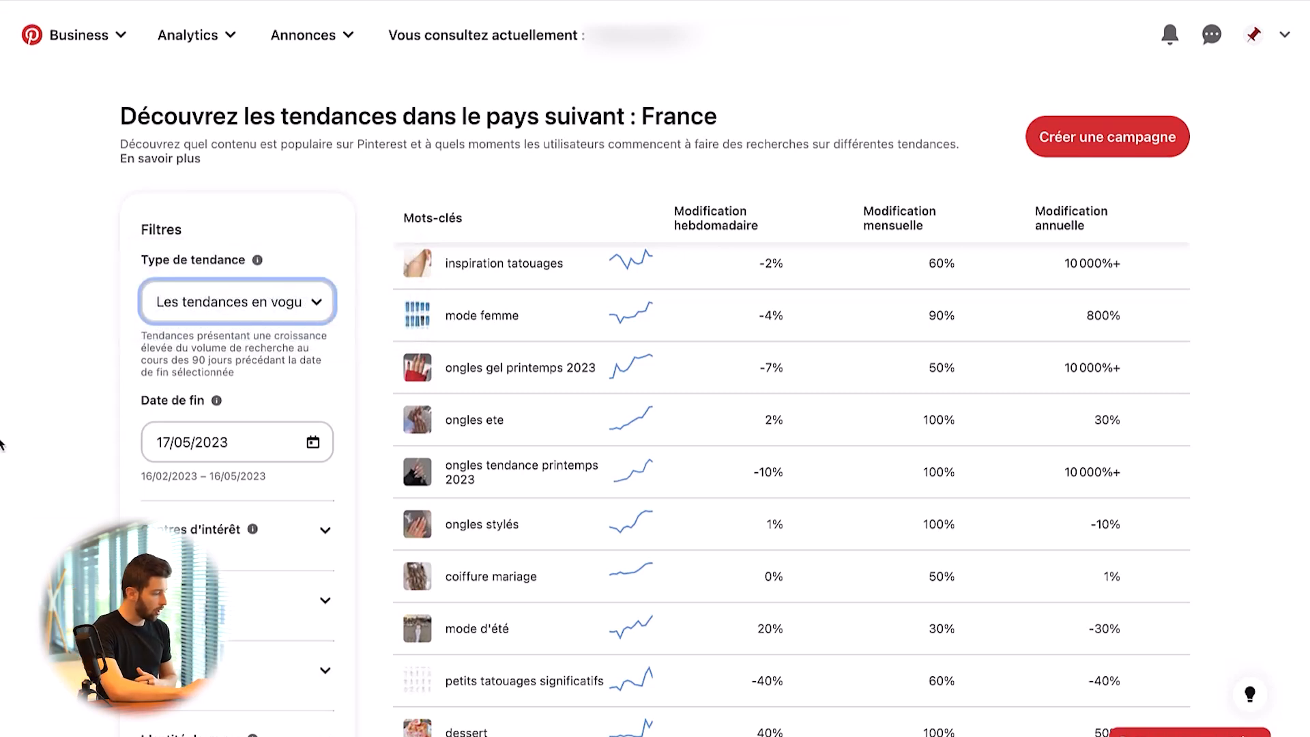
pyautogui.scroll(-2, 225, 511)
pyautogui.click(200, 412)
pyautogui.scroll(-3, 193, 418)
pyautogui.scroll(-1, 193, 418)
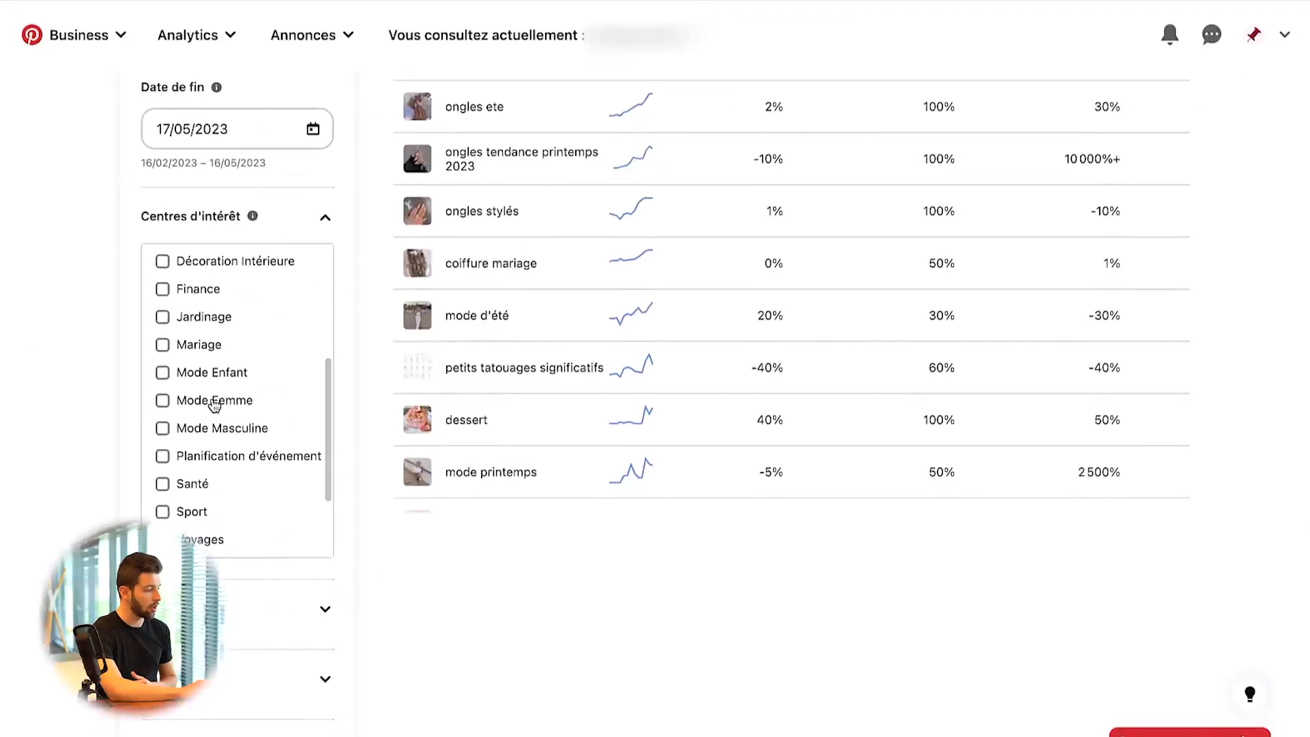
pyautogui.click(163, 402)
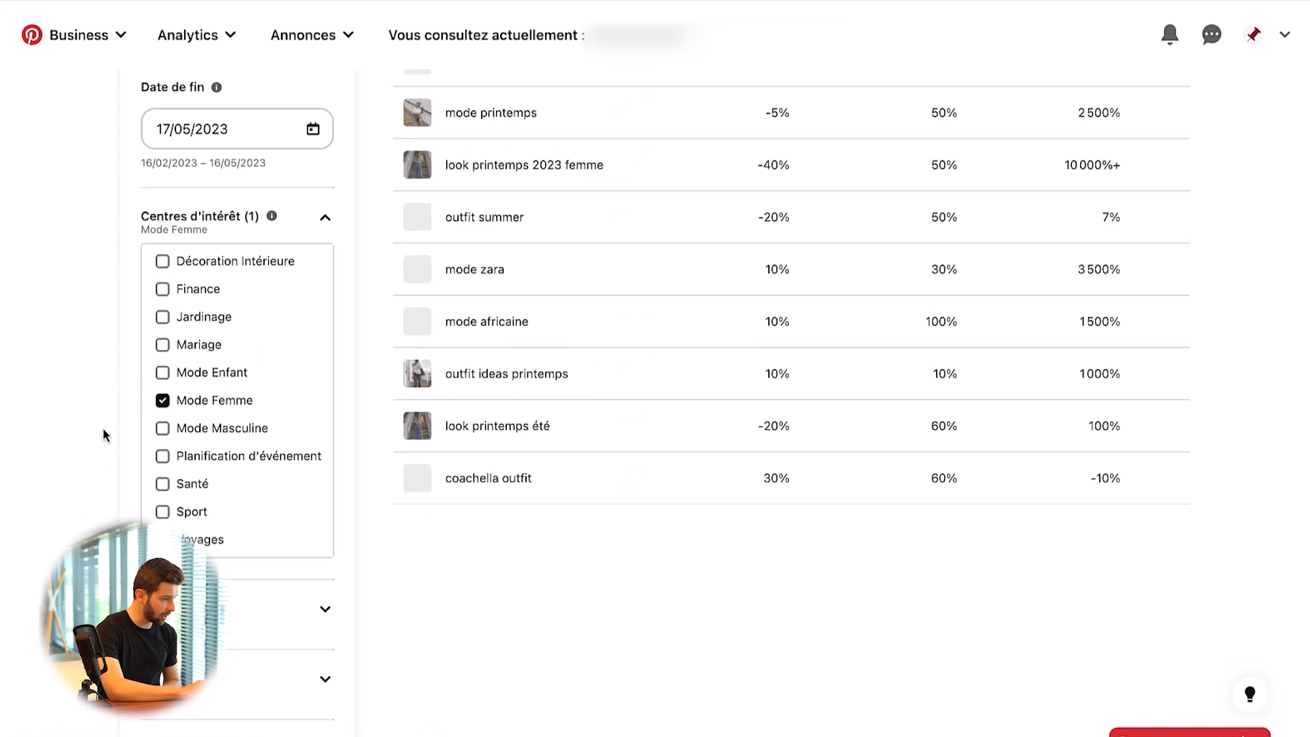
# - Examine the weekly, monthly and yearly changes of the filtered keywords, highlighting the yearly figure for "look printemps 2023 femme"
pyautogui.scroll(5, 569, 485)
pyautogui.scroll(-1, 629, 293)
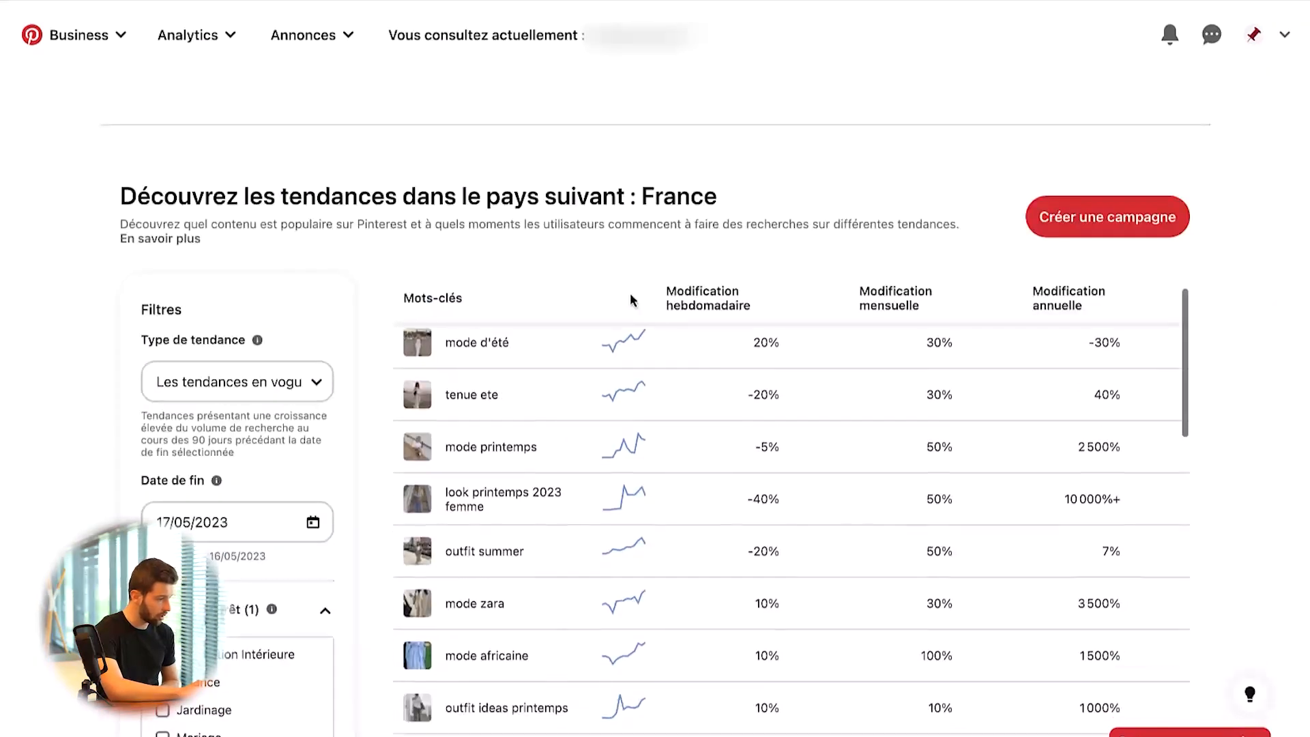
pyautogui.scroll(-1, 541, 447)
pyautogui.scroll(-1, 691, 235)
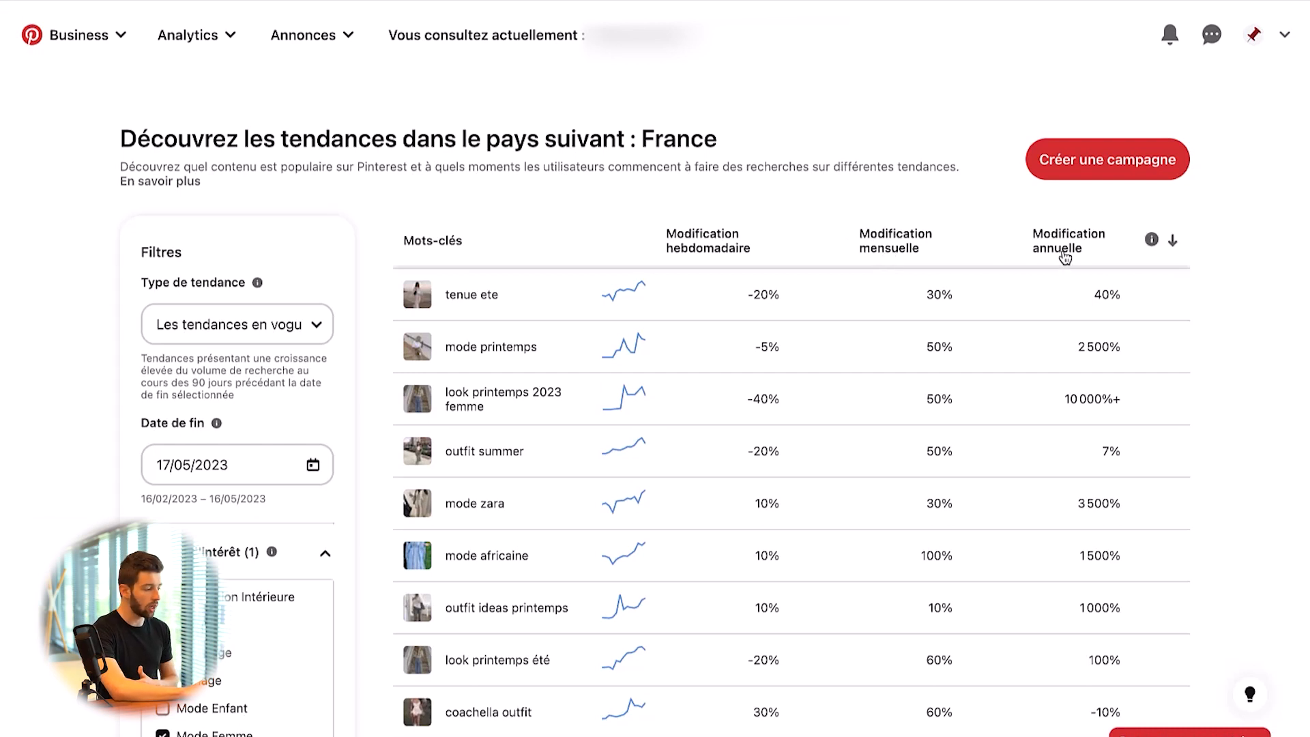
pyautogui.doubleClick(1067, 408)
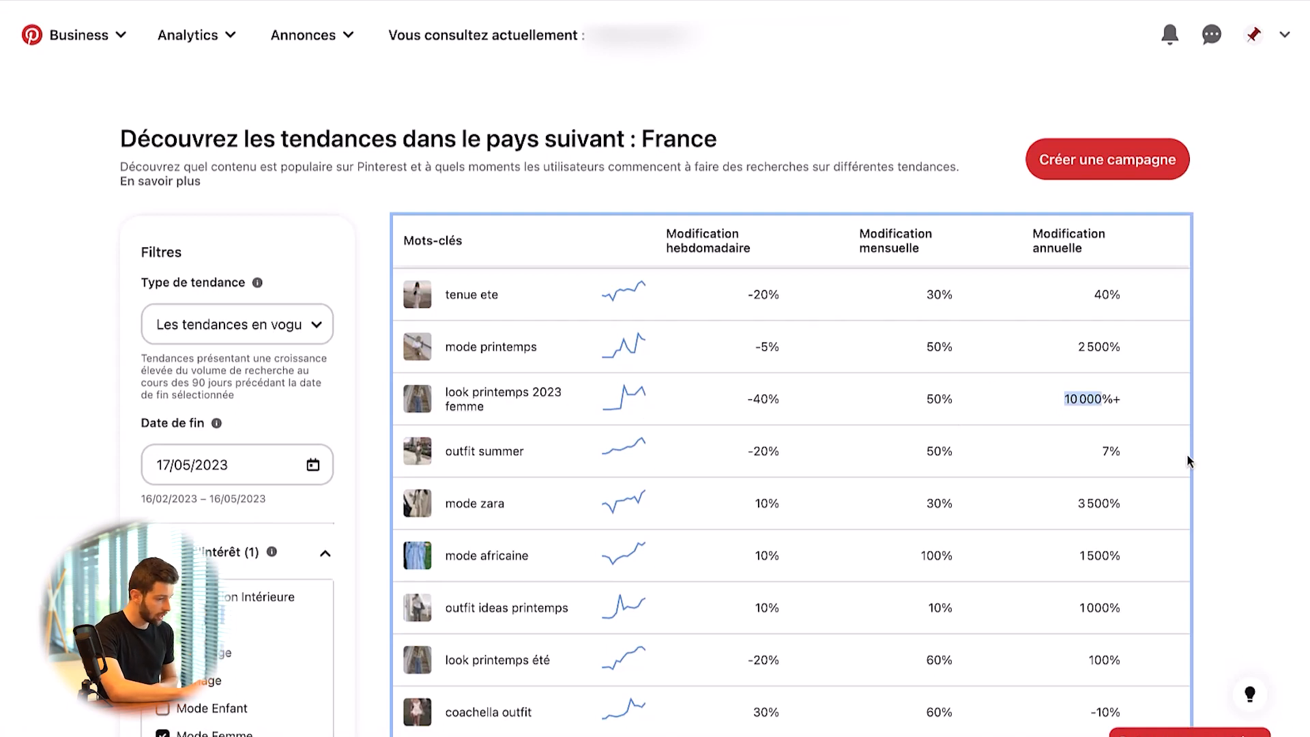
# - Remove the "Mode Femme" interest filter and filter the trends by the keyword "robe" instead
pyautogui.scroll(-3, 1216, 457)
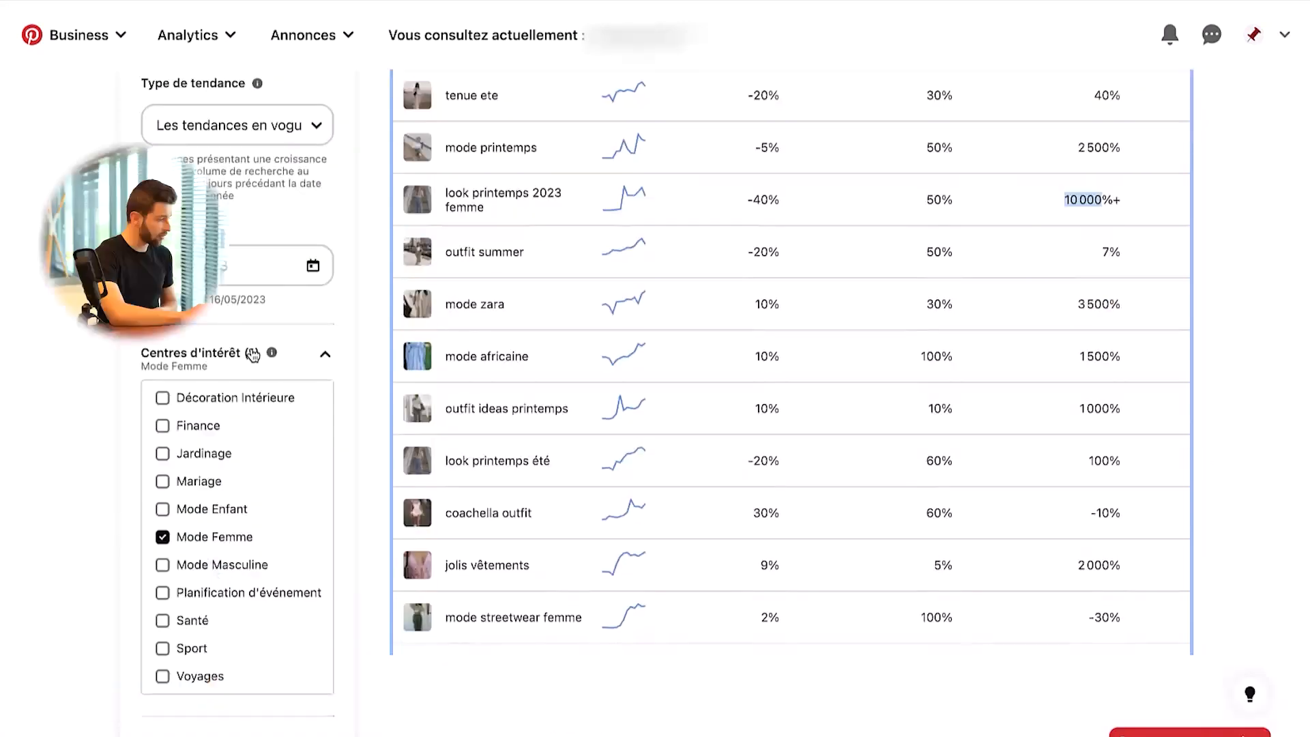
pyautogui.click(163, 538)
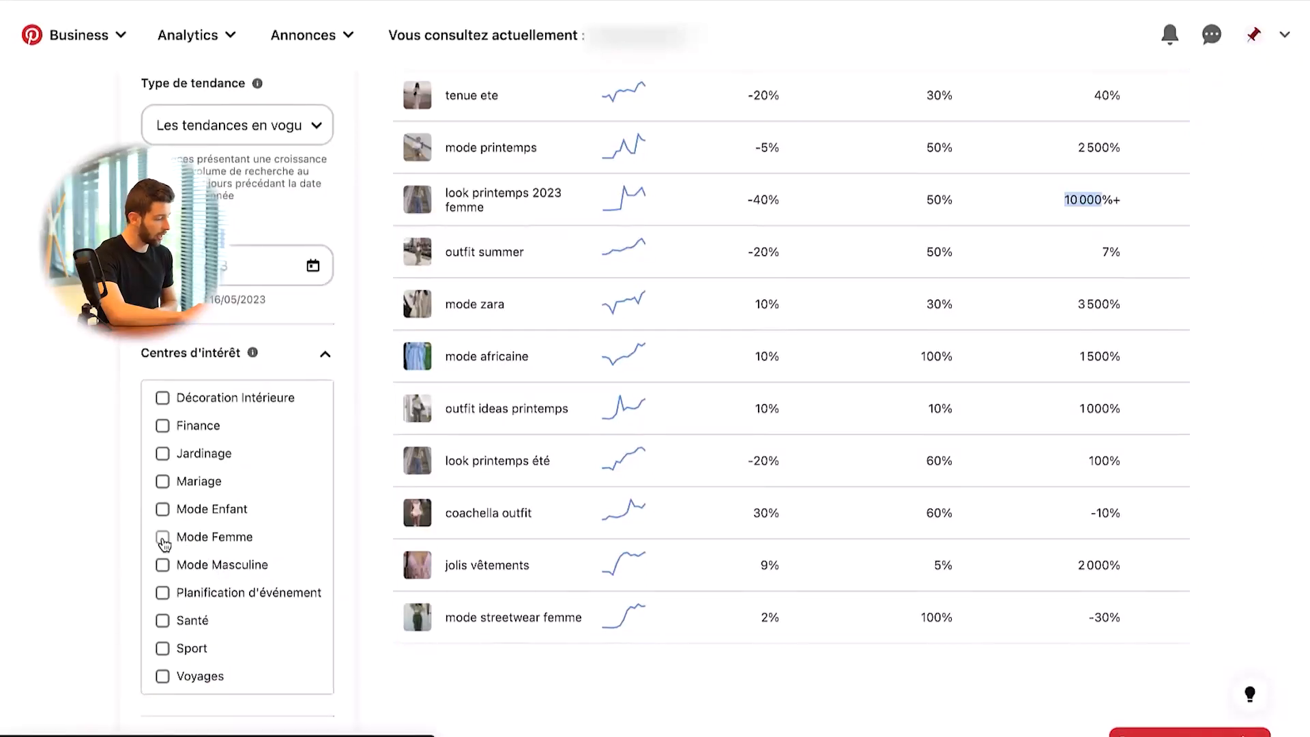
pyautogui.click(324, 360)
pyautogui.click(272, 424)
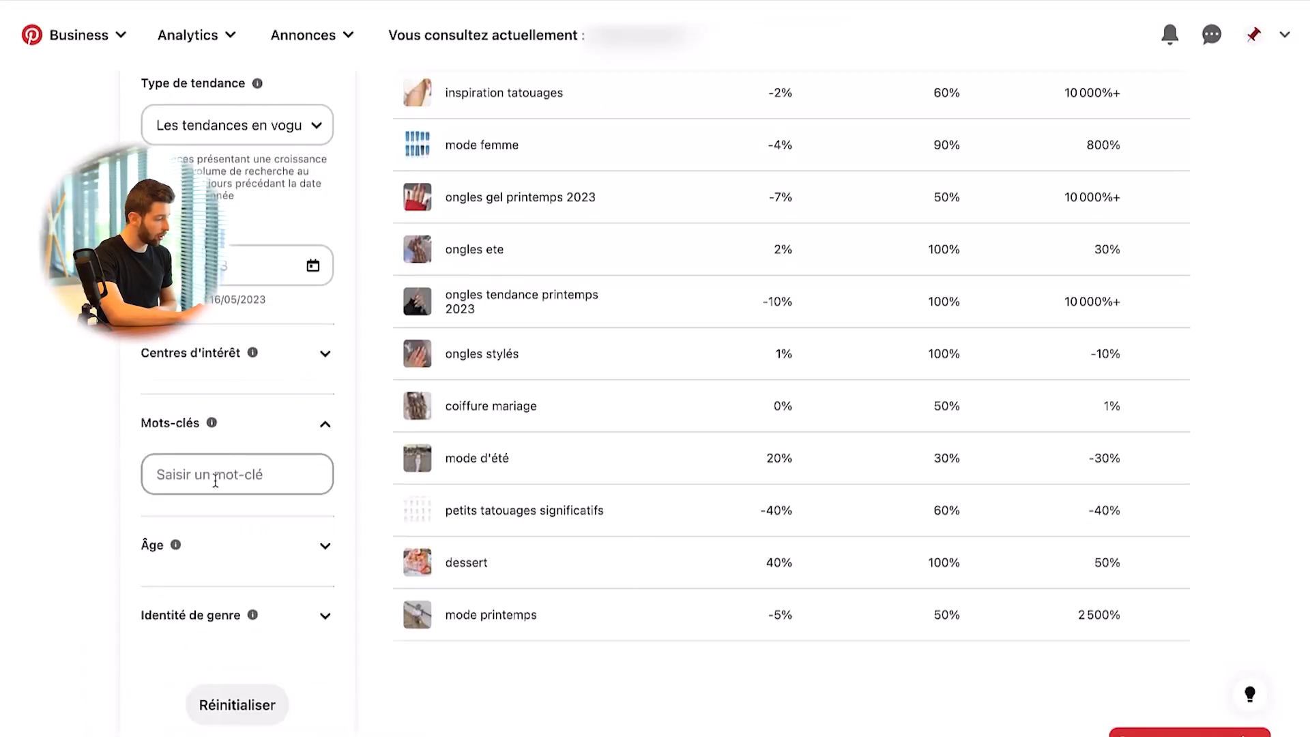
pyautogui.click(216, 481)
pyautogui.write('robe')
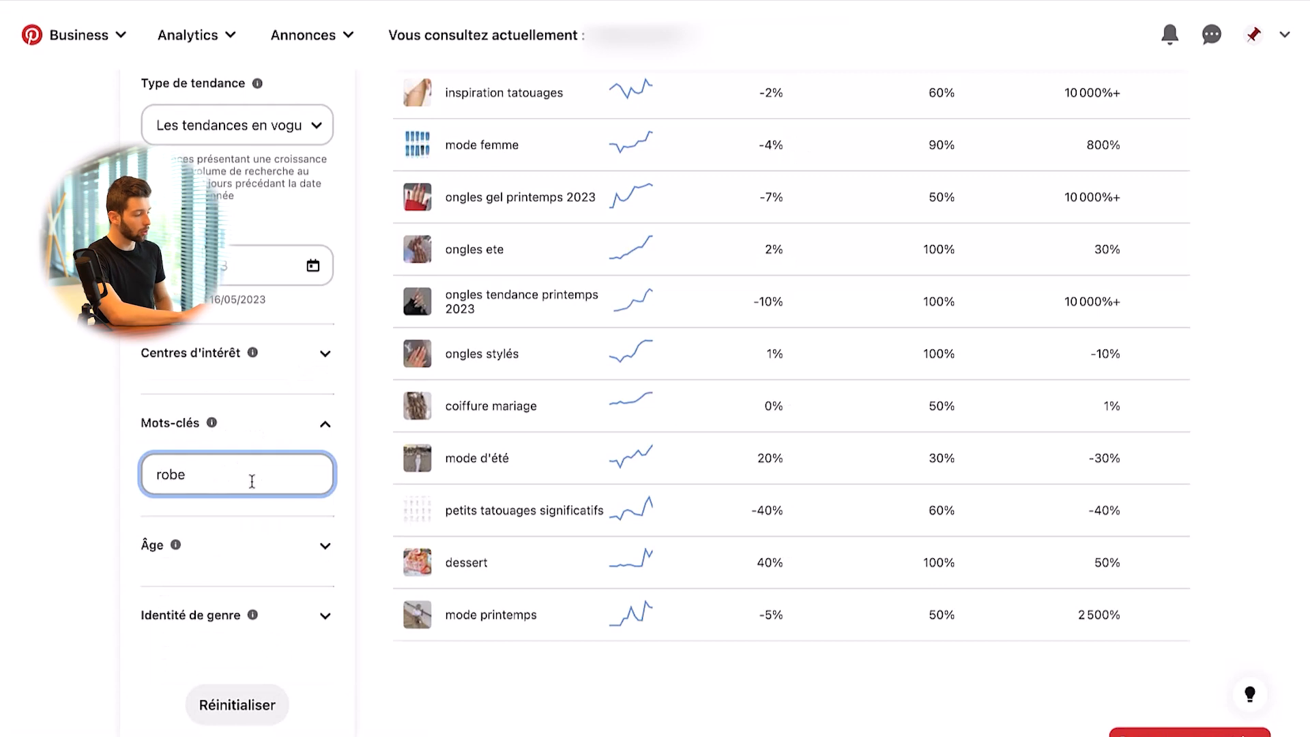
pyautogui.press('Return')
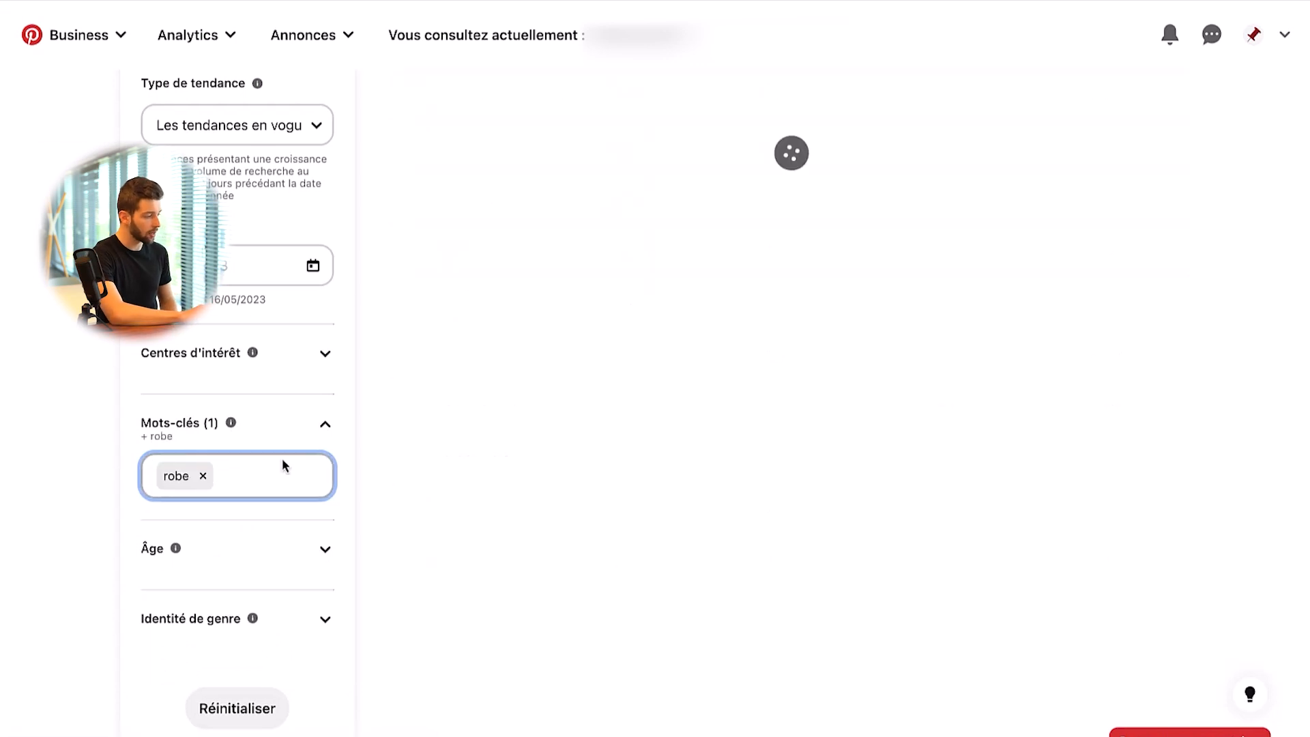
# - Open the trend details for the keyword "robe chic" and dismiss the translation pop-up
pyautogui.scroll(3, 736, 455)
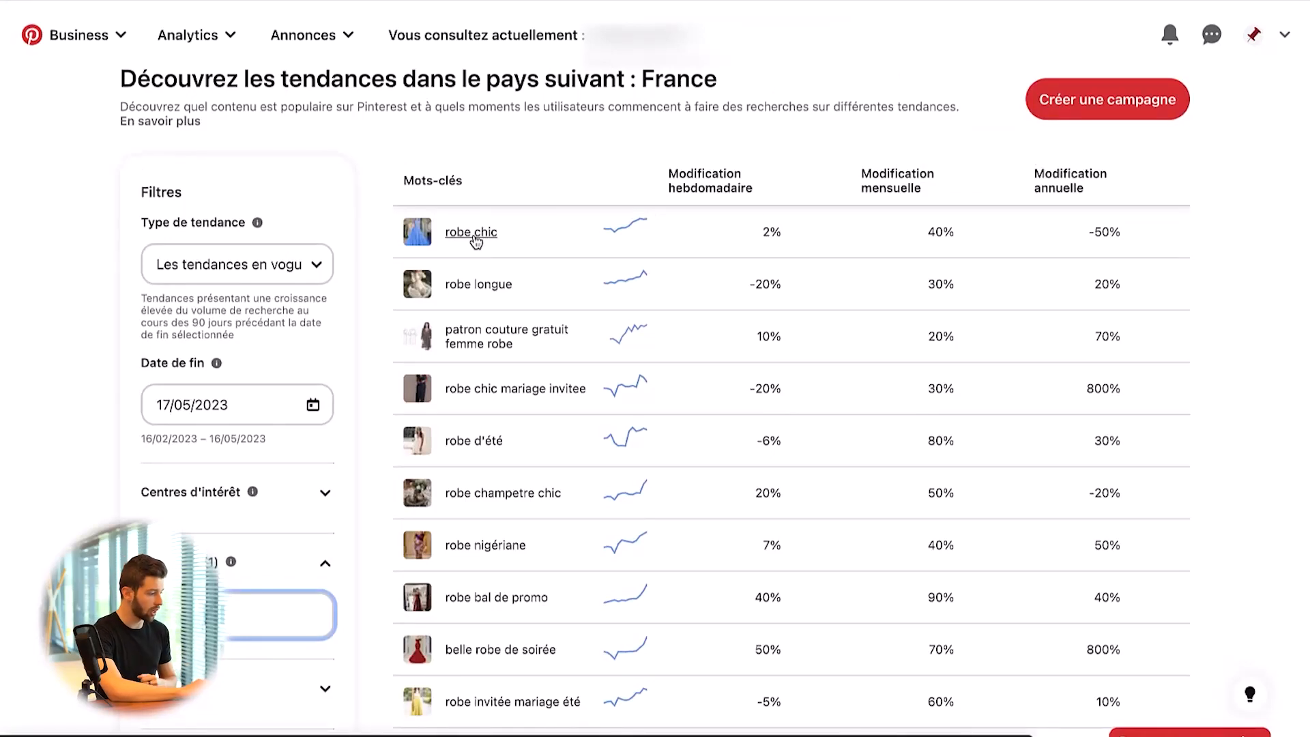
pyautogui.click(473, 235)
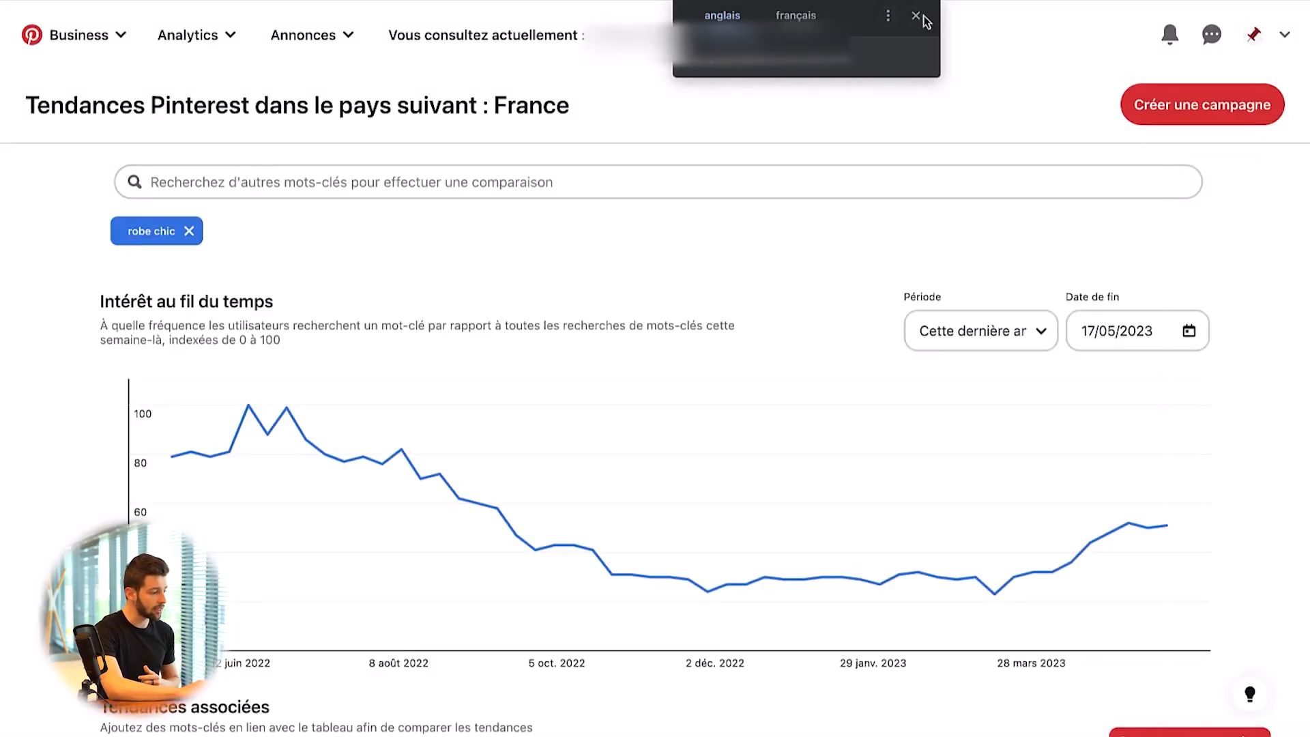
pyautogui.click(915, 15)
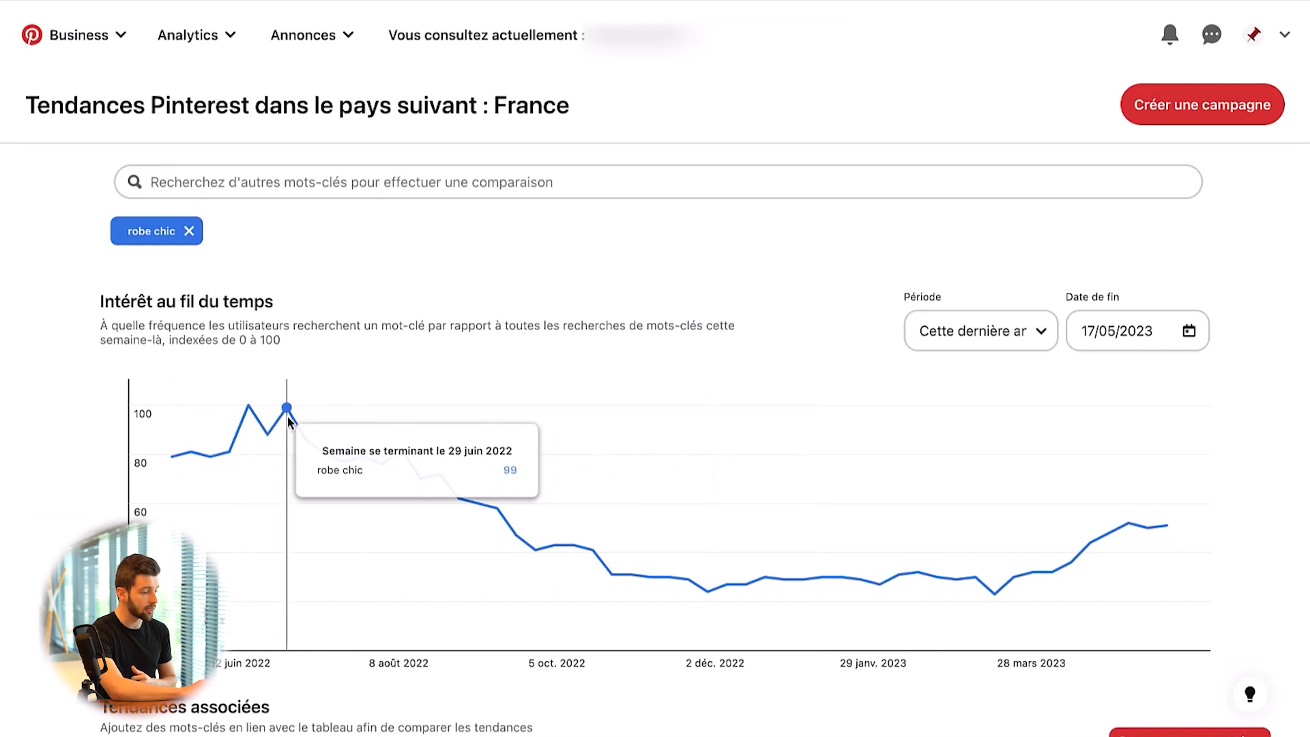
# - Add the related trend "robe chic en soie" to the interest-over-time comparison
pyautogui.scroll(-3, 824, 314)
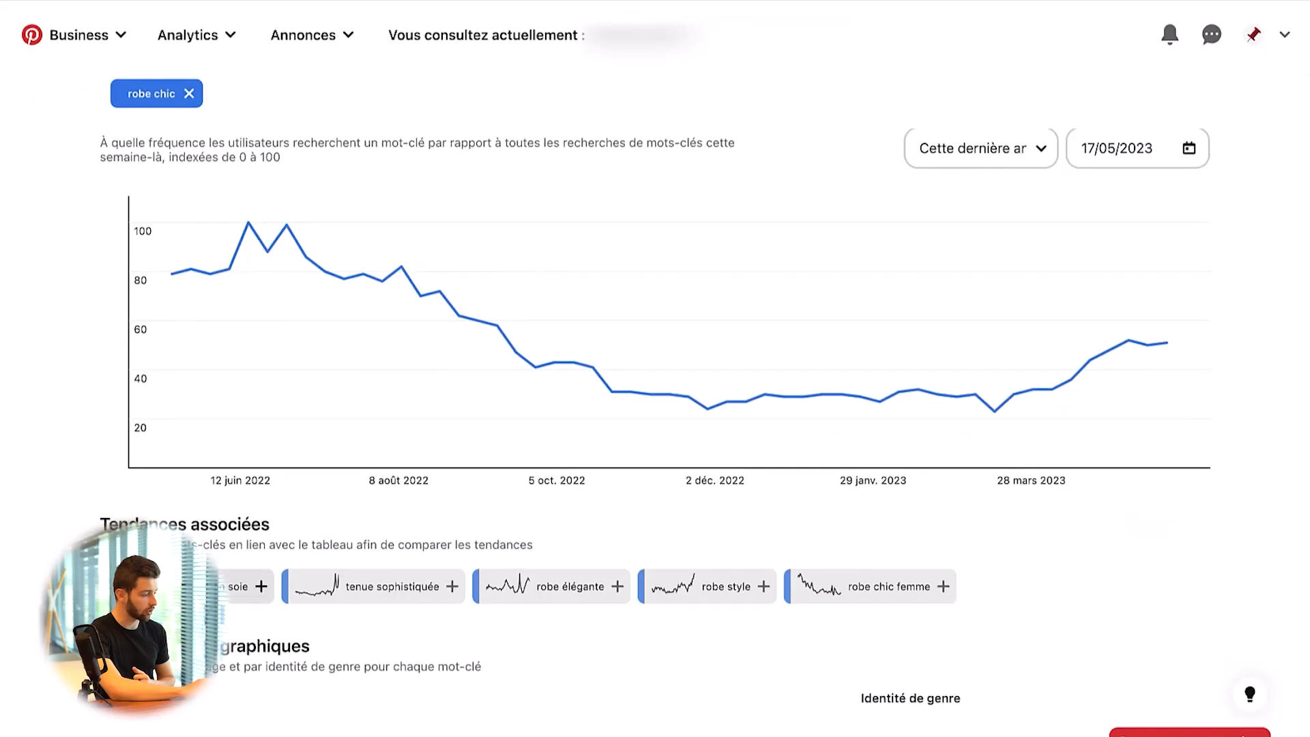
pyautogui.click(262, 586)
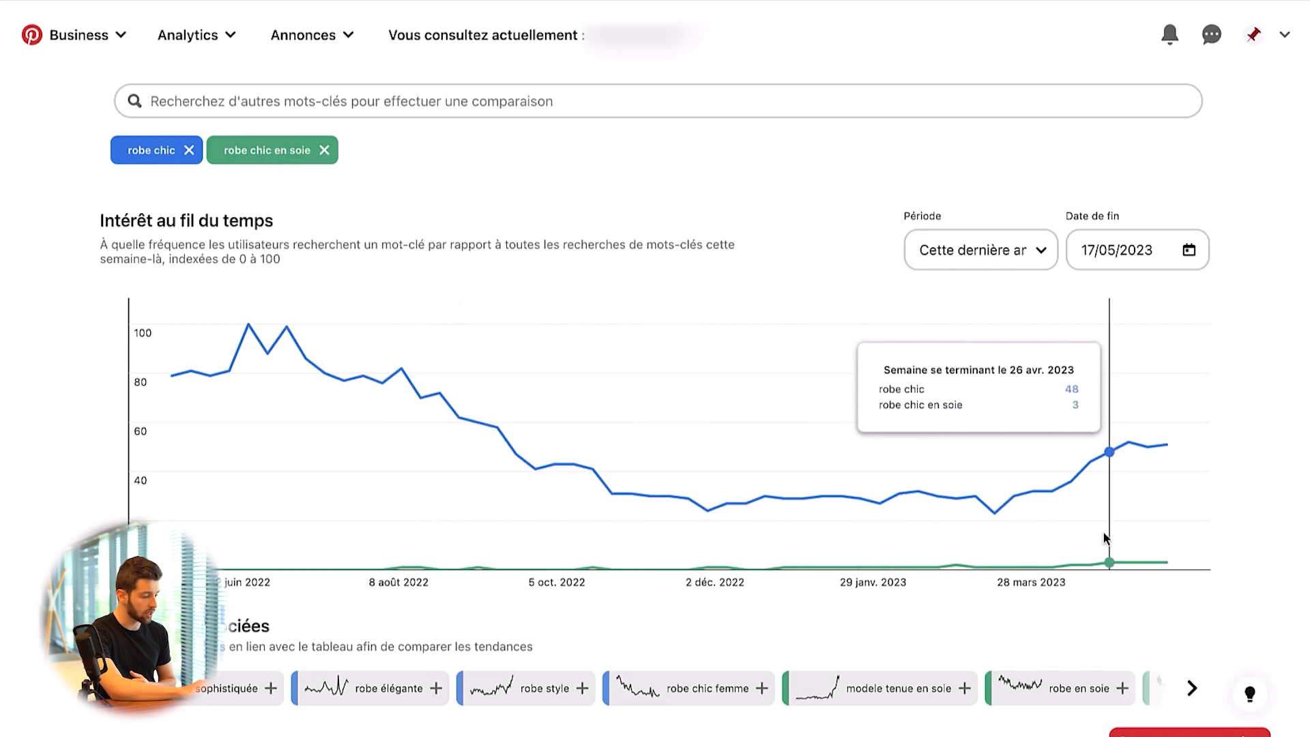
pyautogui.scroll(-3, 1106, 537)
pyautogui.scroll(4, 616, 430)
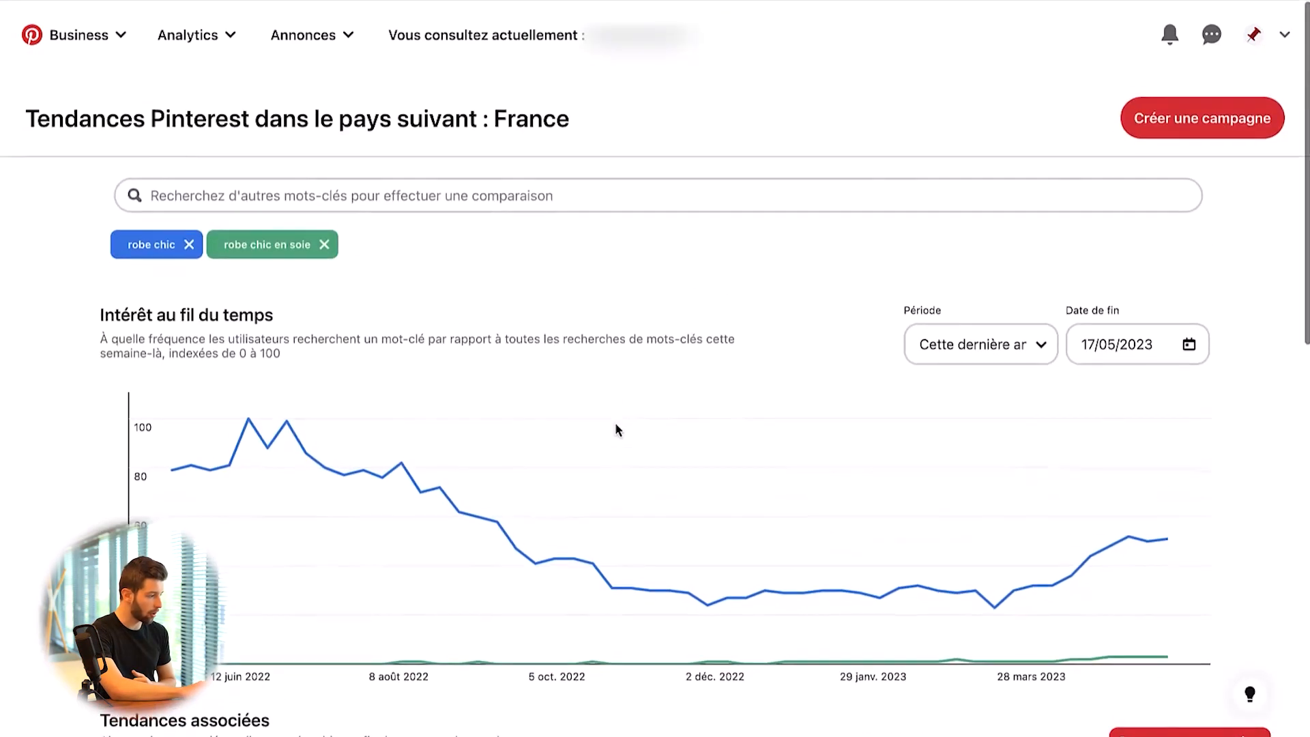
# - Search for the keyword "tee shirt" and add it to the trend comparison
pyautogui.scroll(-1, 615, 429)
pyautogui.click(496, 182)
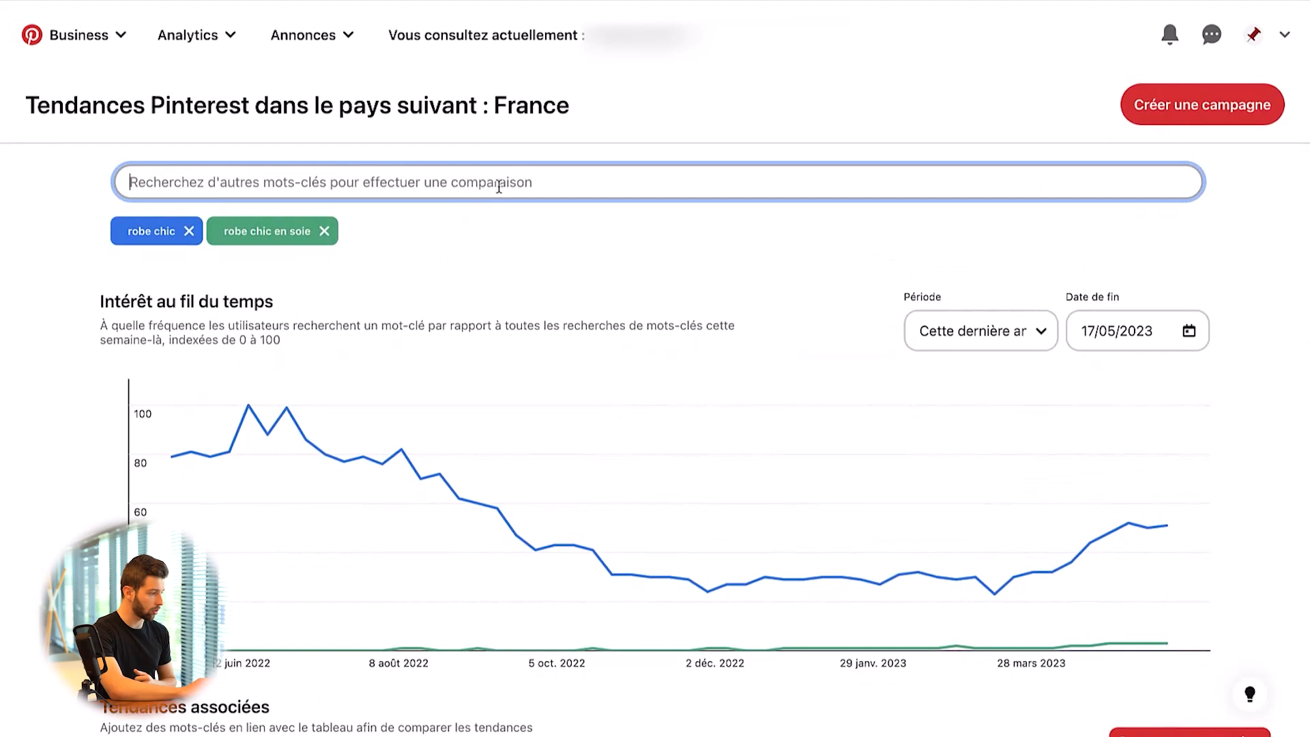
pyautogui.write('tee shirt')
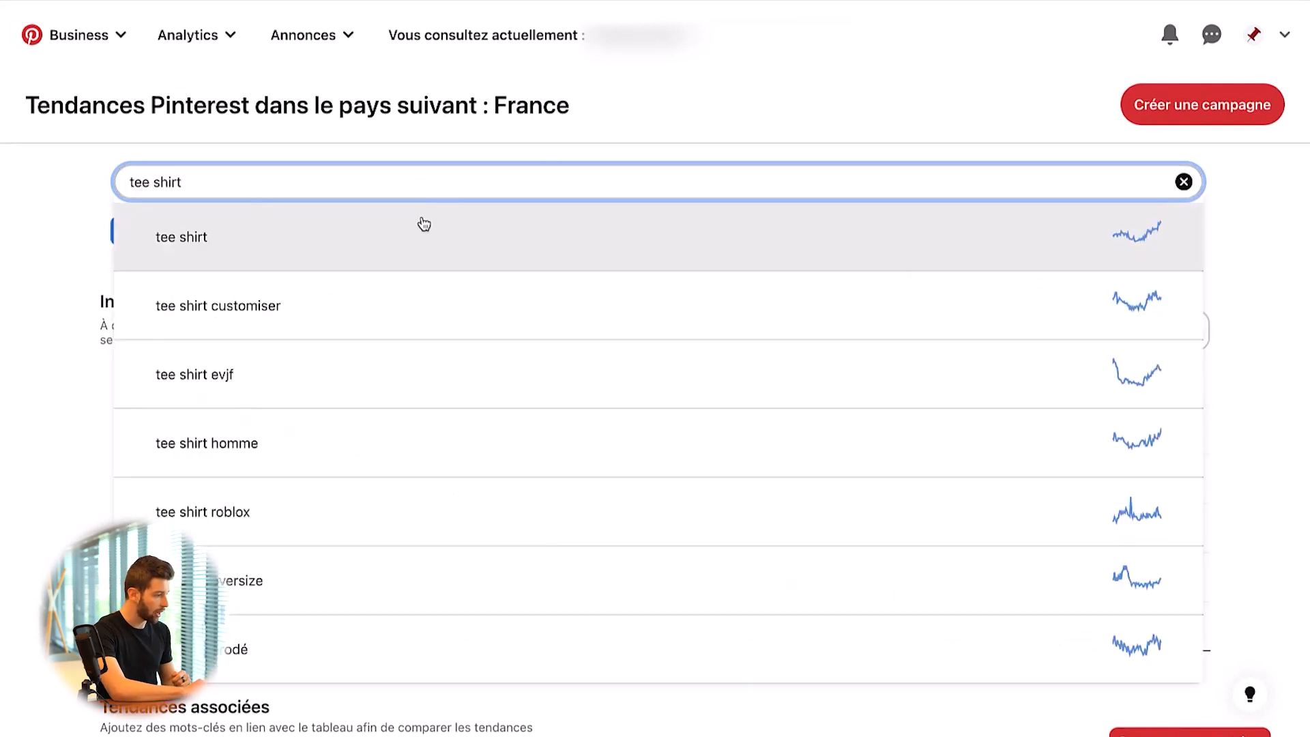
pyautogui.click(423, 224)
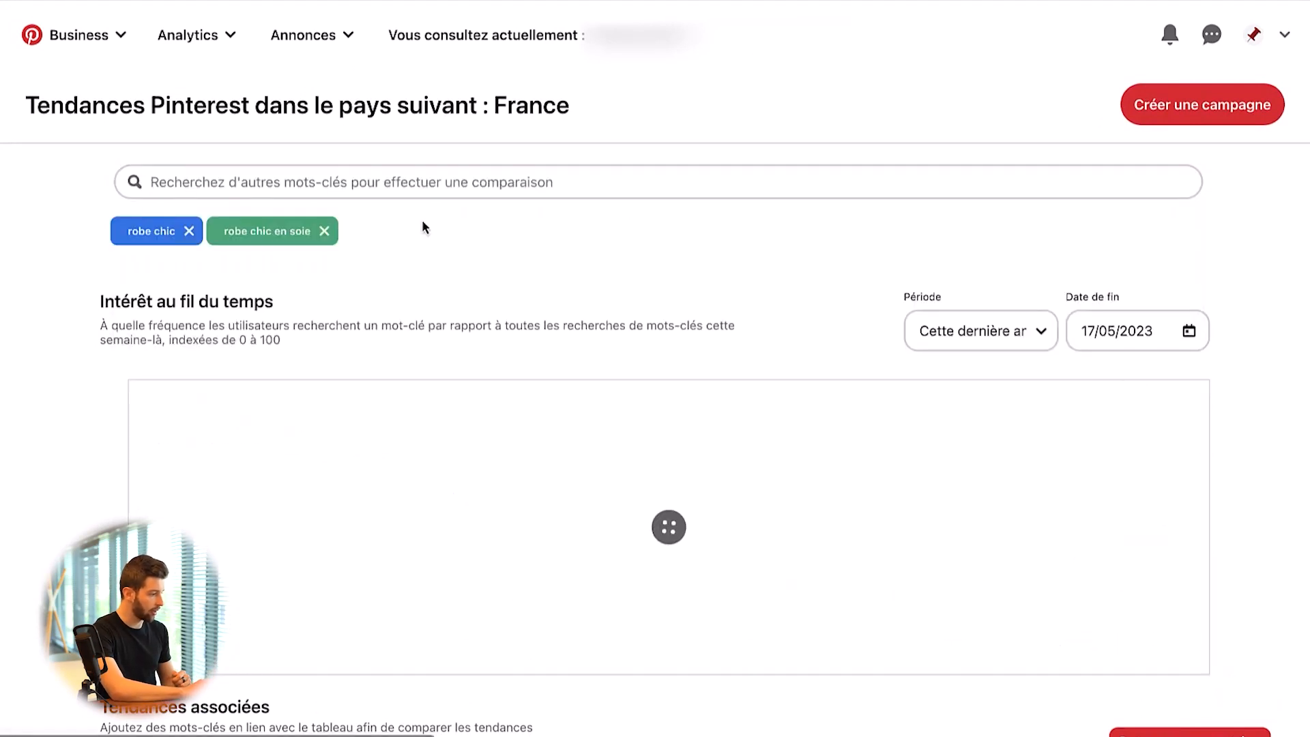
pyautogui.scroll(-1, 474, 268)
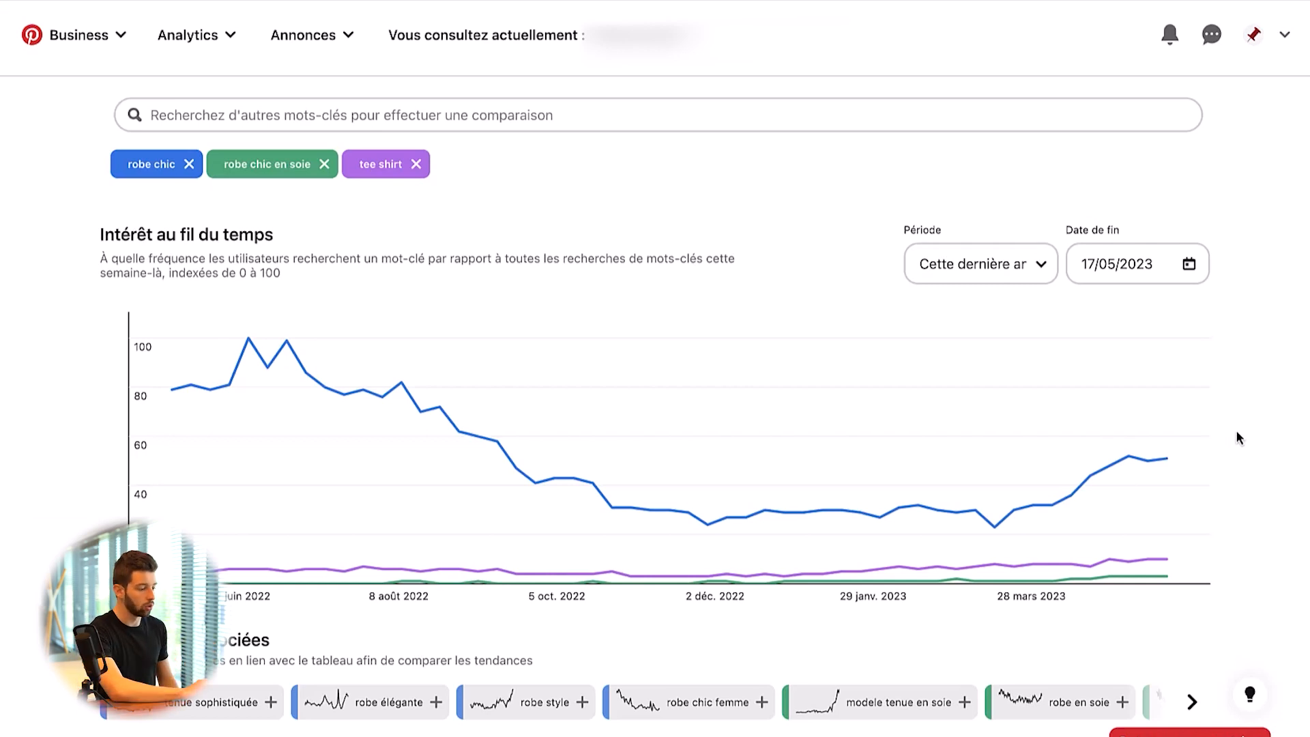
# - Examine the age and gender distribution and the popular Pins for the three compared keywords
pyautogui.scroll(-5, 1238, 437)
pyautogui.scroll(-5, 1252, 502)
pyautogui.scroll(3, 1239, 498)
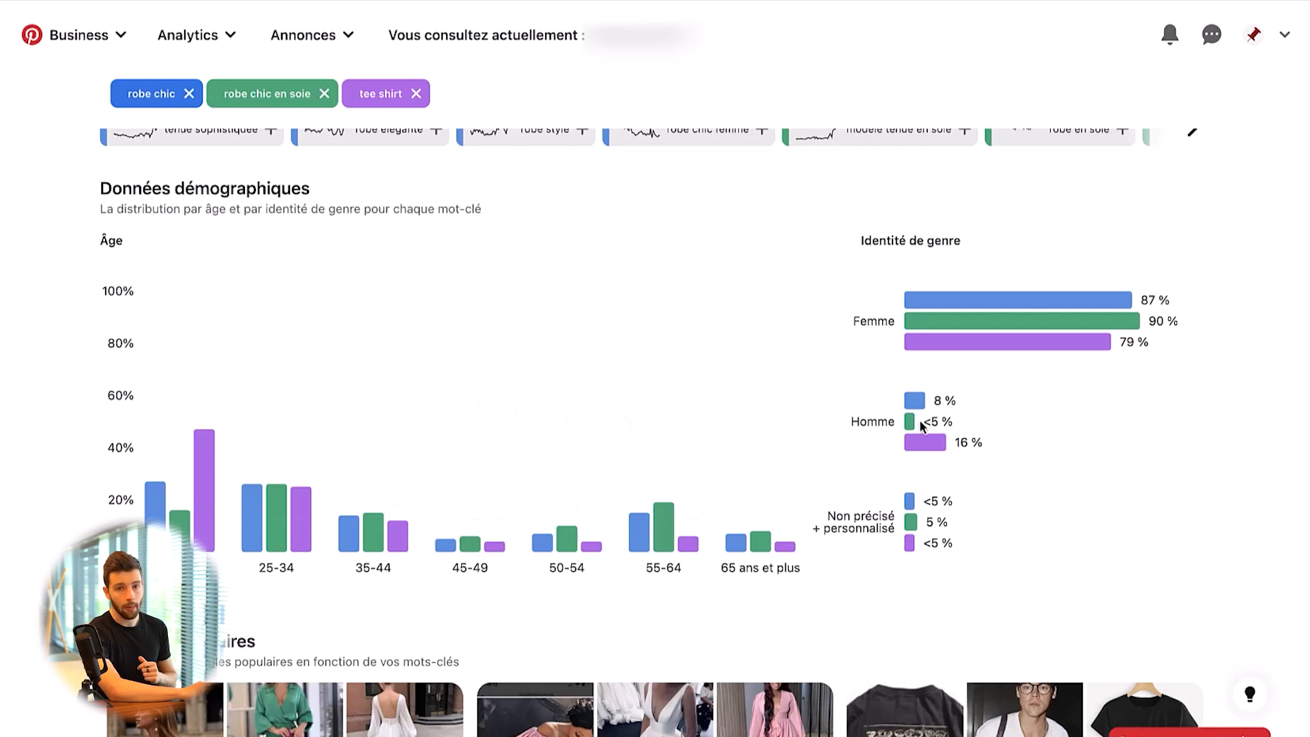
pyautogui.scroll(-3, 974, 460)
pyautogui.scroll(-1, 975, 467)
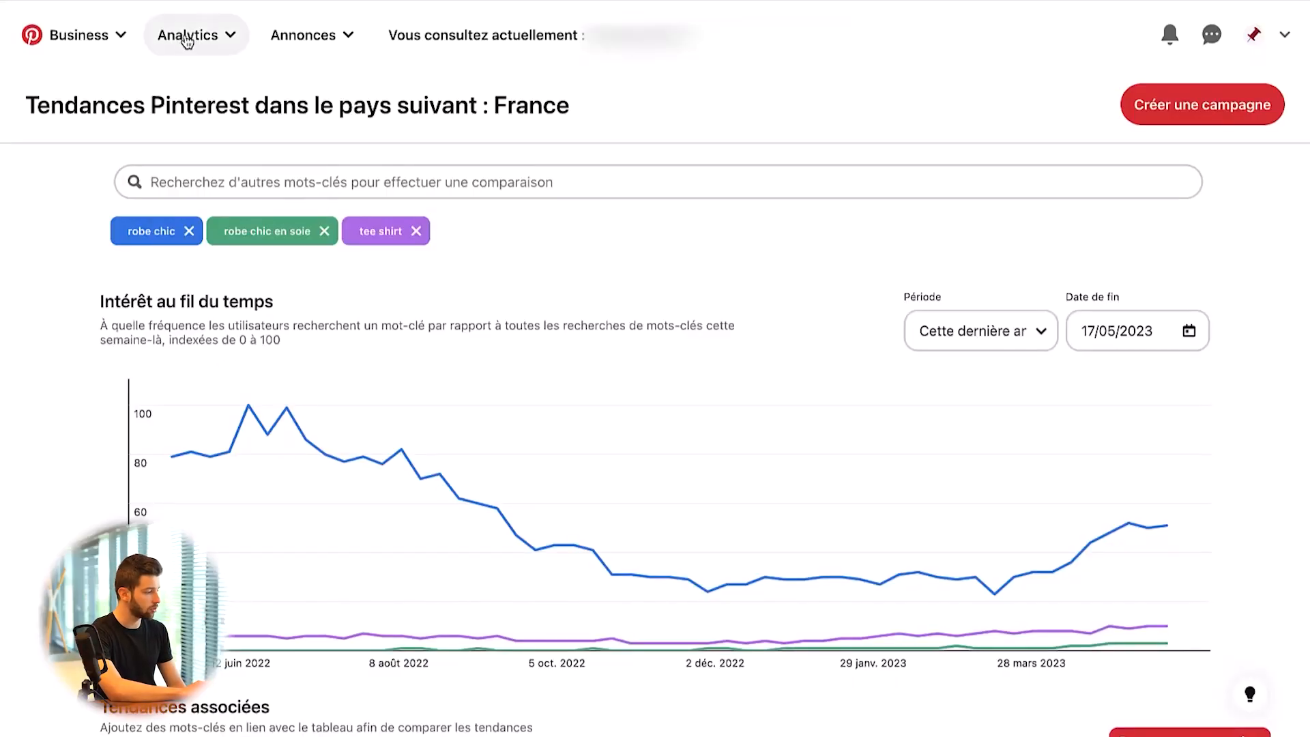
# - Go back to the "Tendances du moment" overview and set the region to "États-Unis"
pyautogui.click(188, 40)
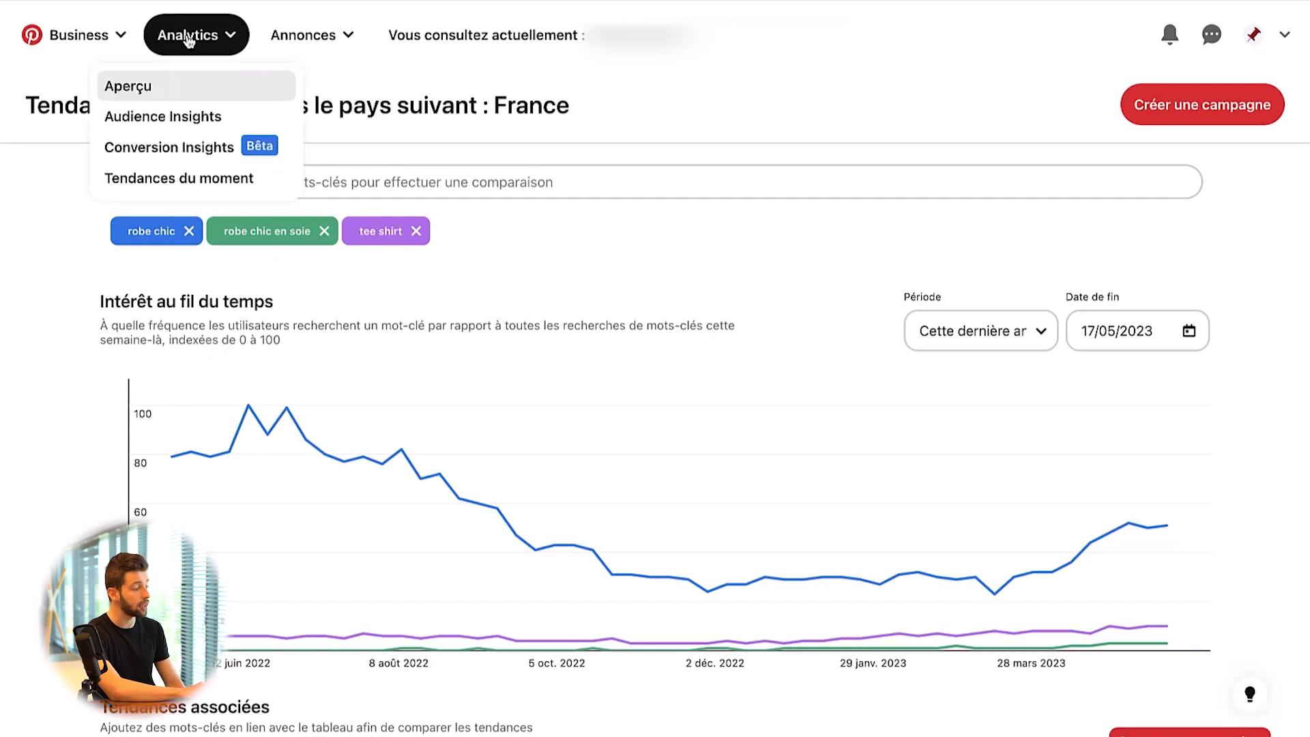
pyautogui.click(217, 179)
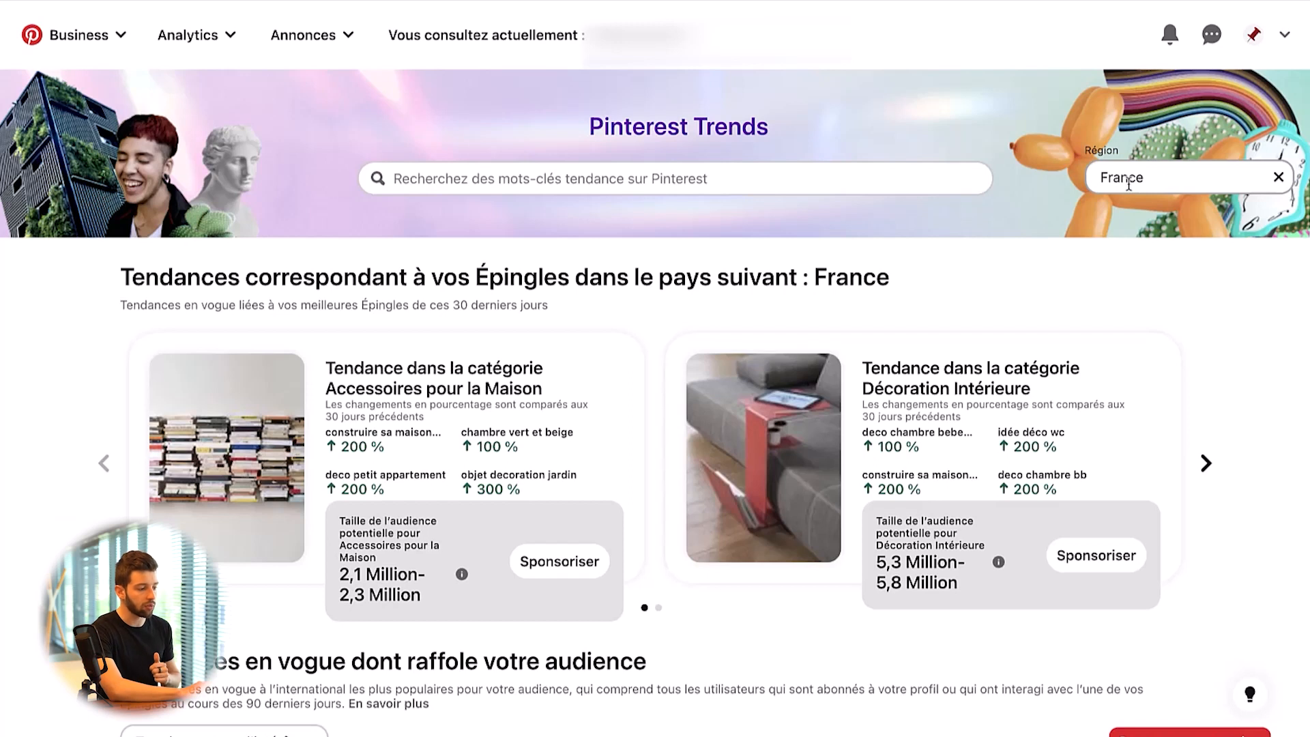
pyautogui.click(1129, 183)
pyautogui.click(1058, 199)
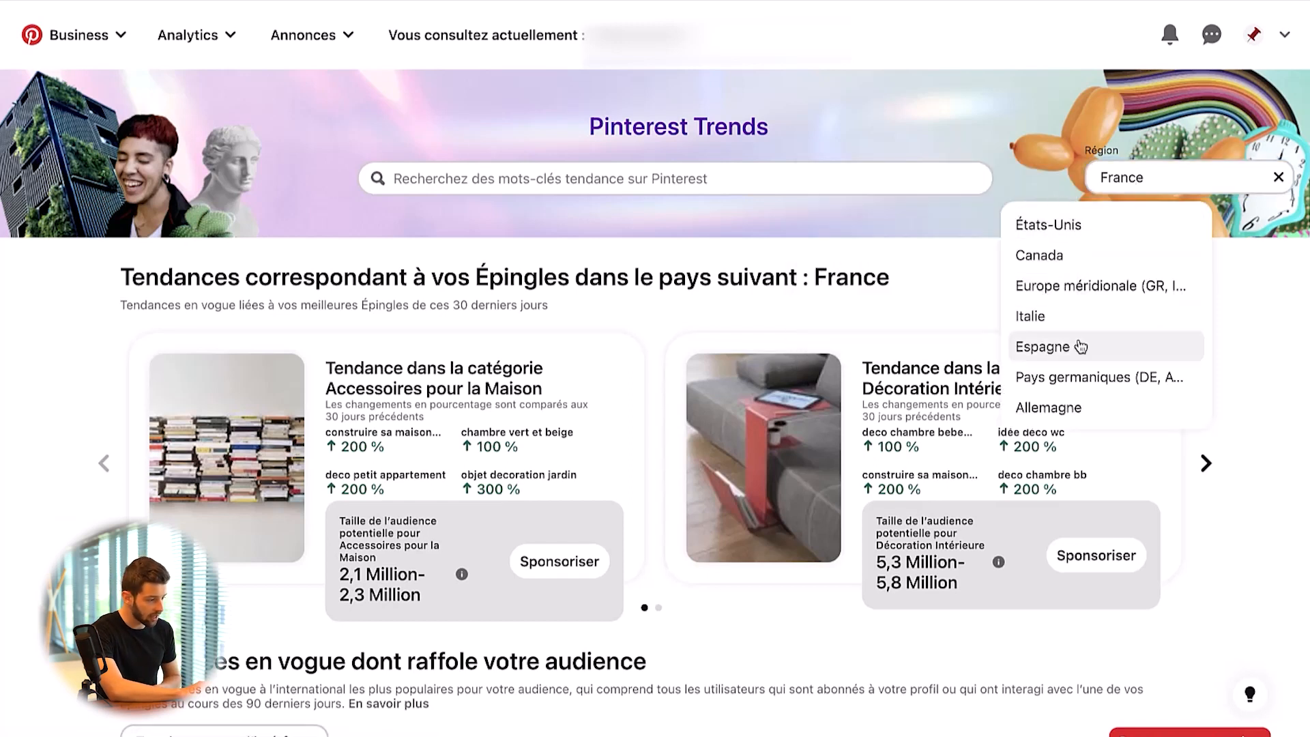
pyautogui.click(1111, 224)
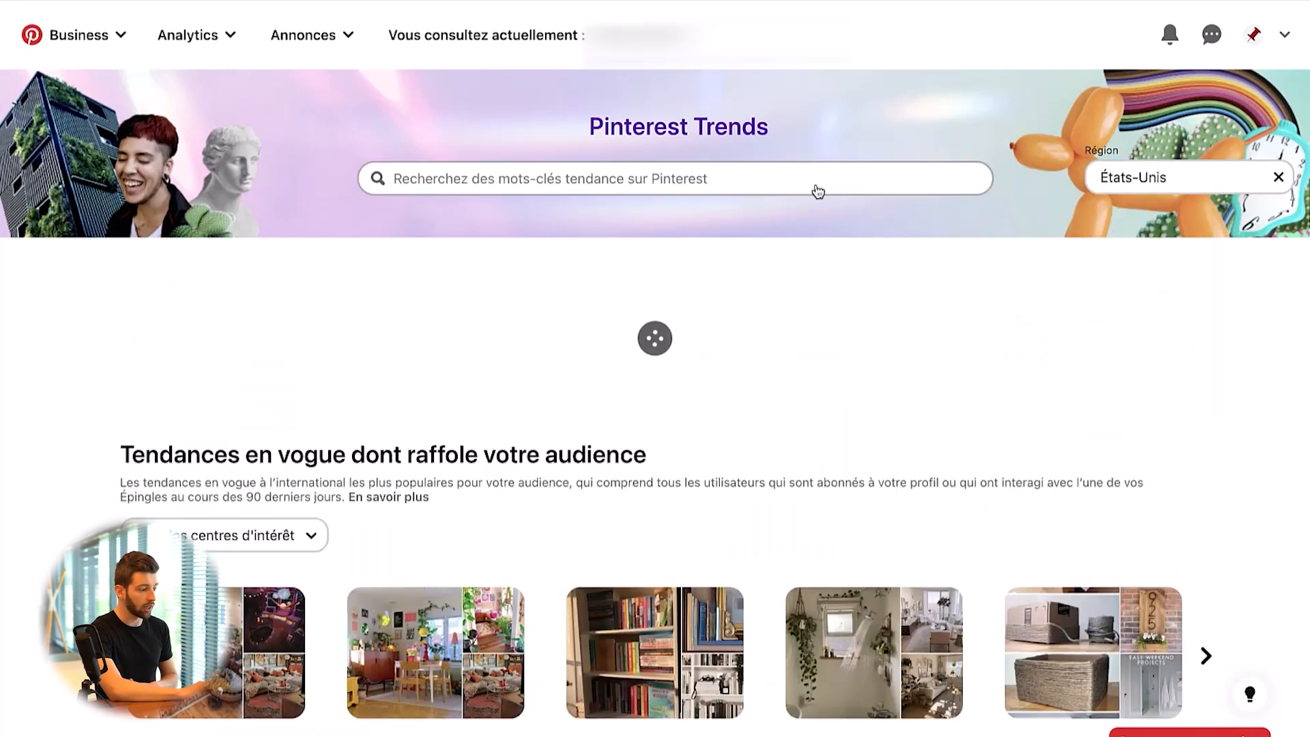
# - Open the trend details for the United States keyword "happy mothers day" and inspect its peak on the graph
pyautogui.scroll(-10, 1059, 328)
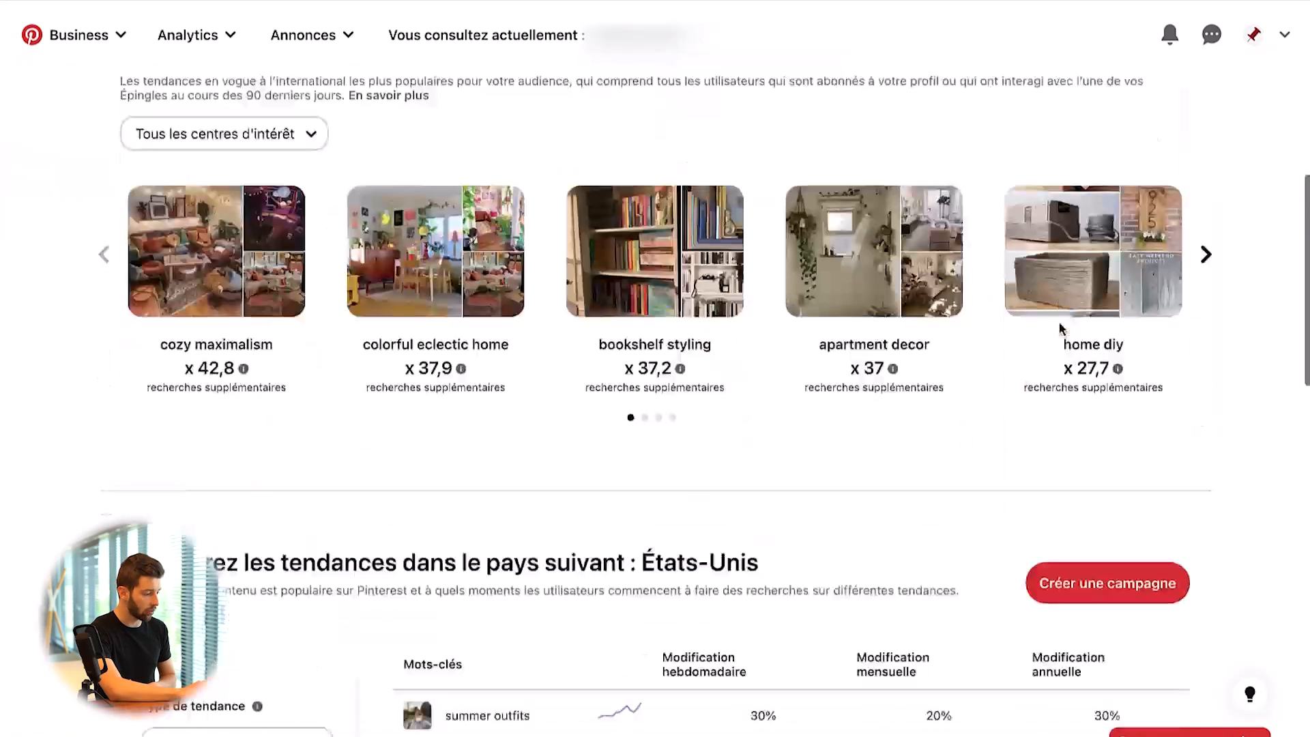
pyautogui.scroll(-1, 1060, 328)
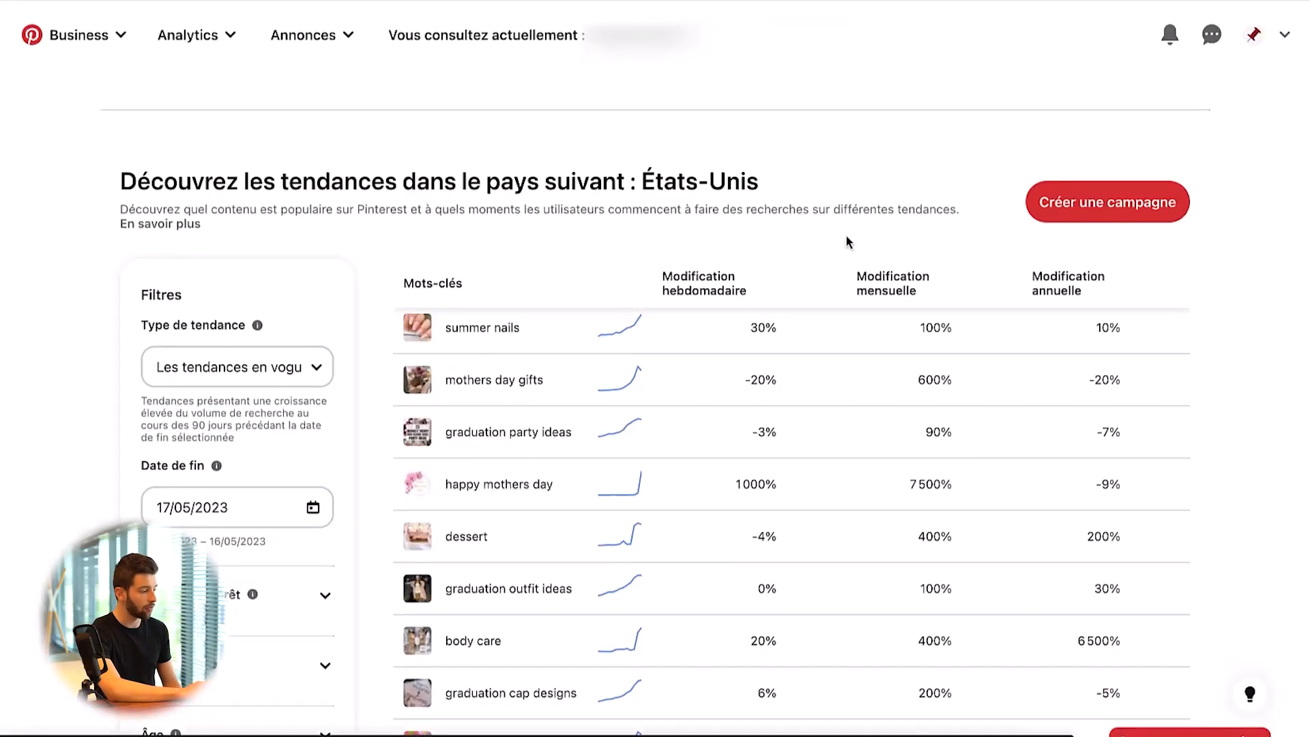
pyautogui.click(471, 326)
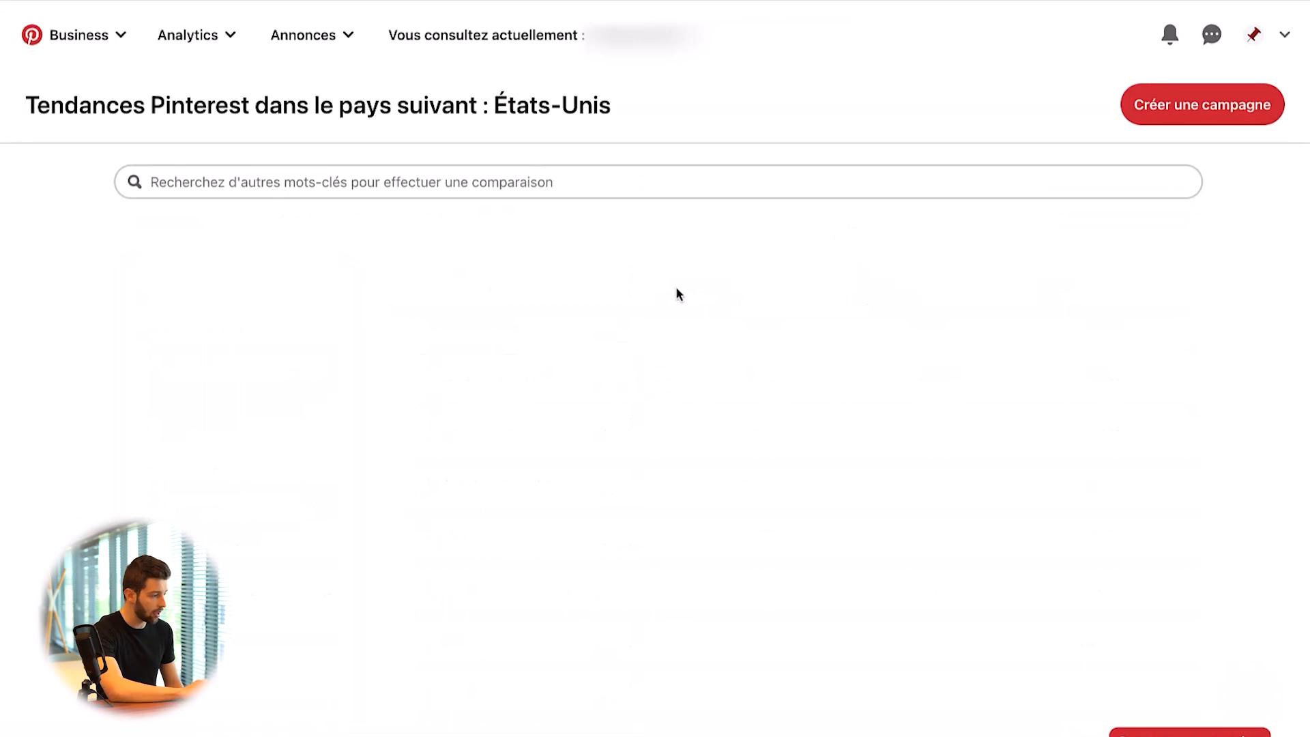
pyautogui.scroll(-2, 1162, 293)
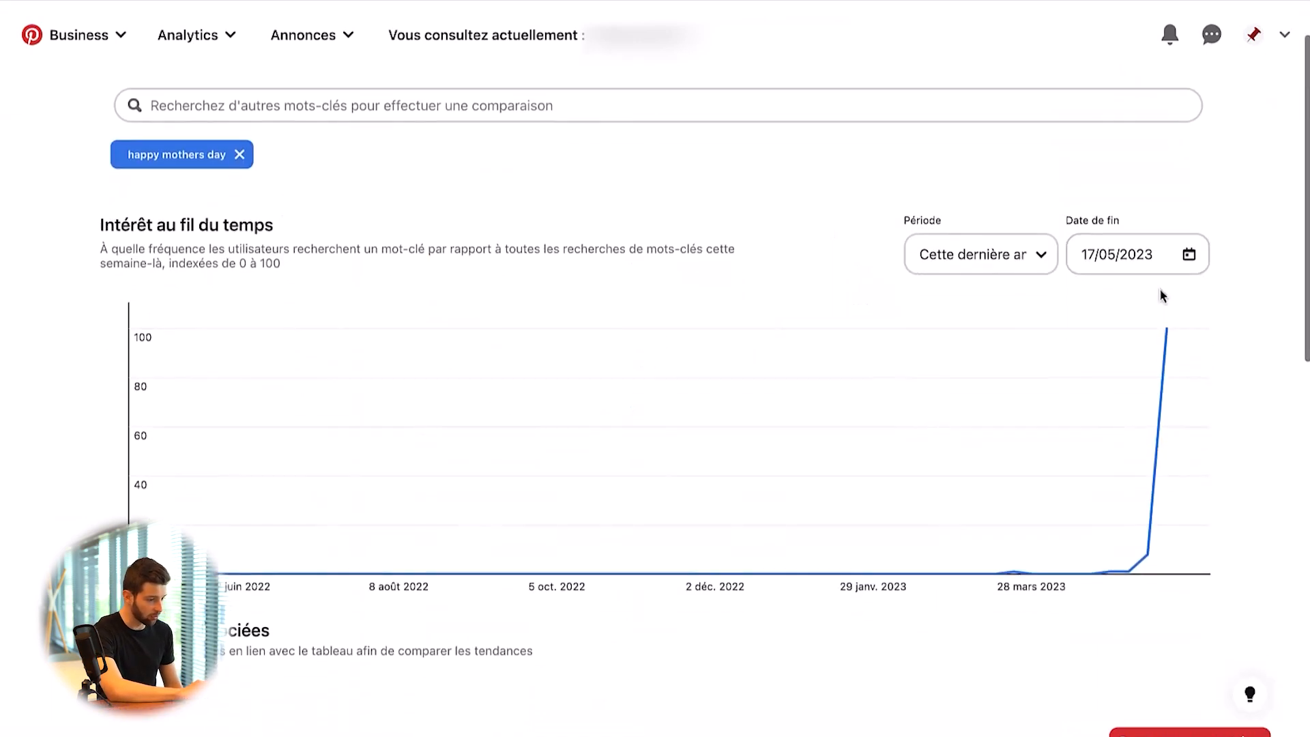
pyautogui.moveTo(1163, 458)
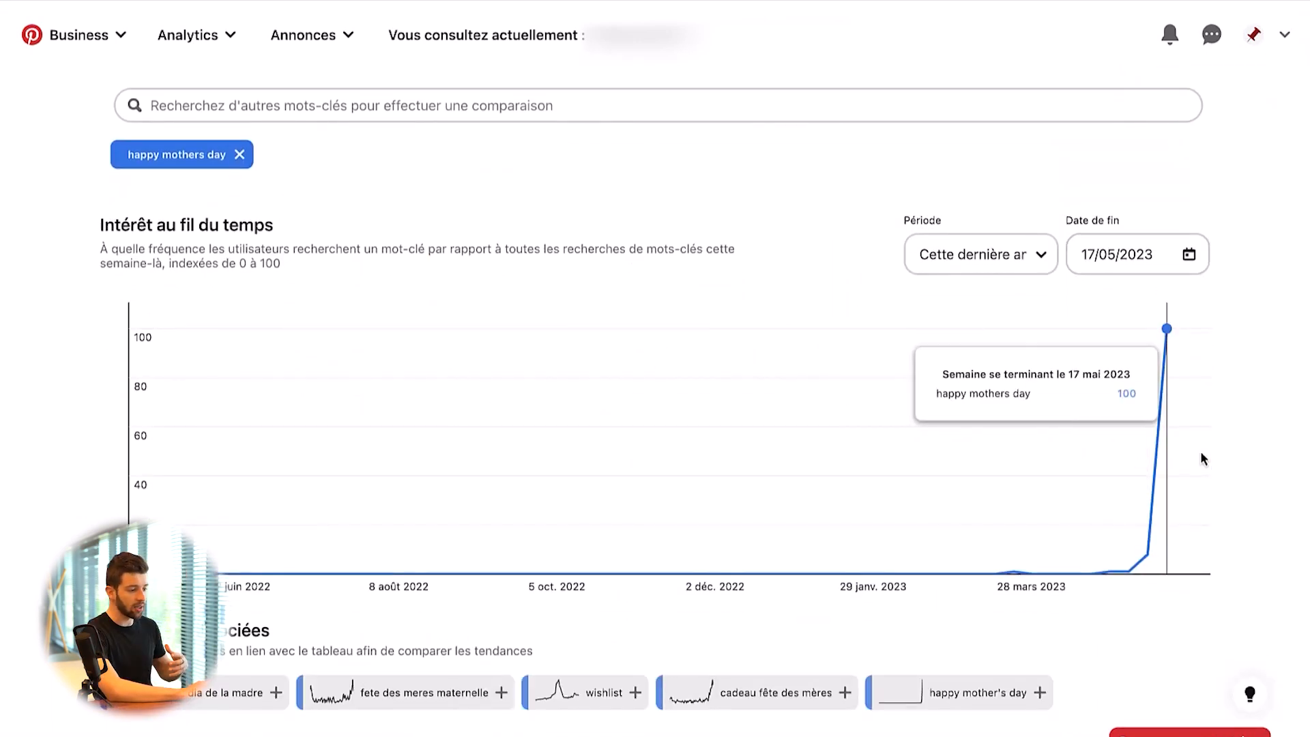
pyautogui.scroll(-3, 1202, 455)
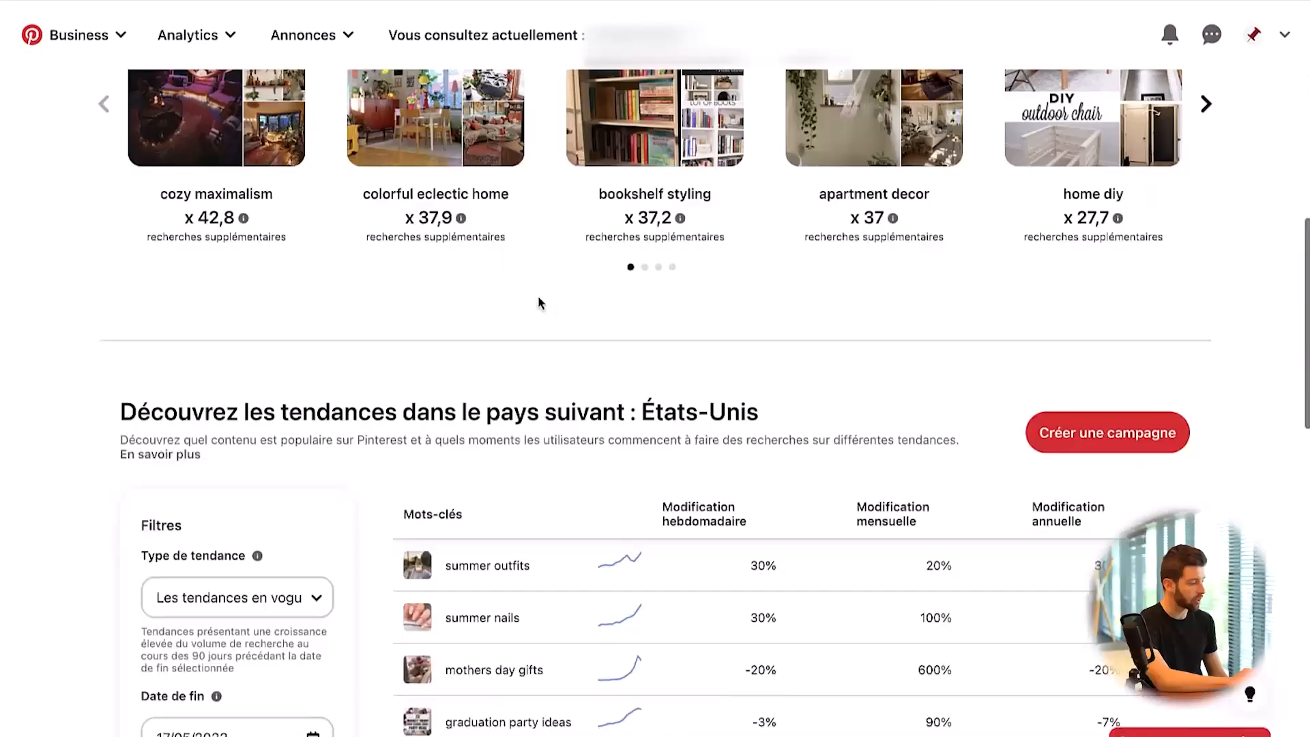
# - Expand the age filter options for the United States trends table
pyautogui.scroll(-8, 539, 298)
pyautogui.scroll(-3, 234, 512)
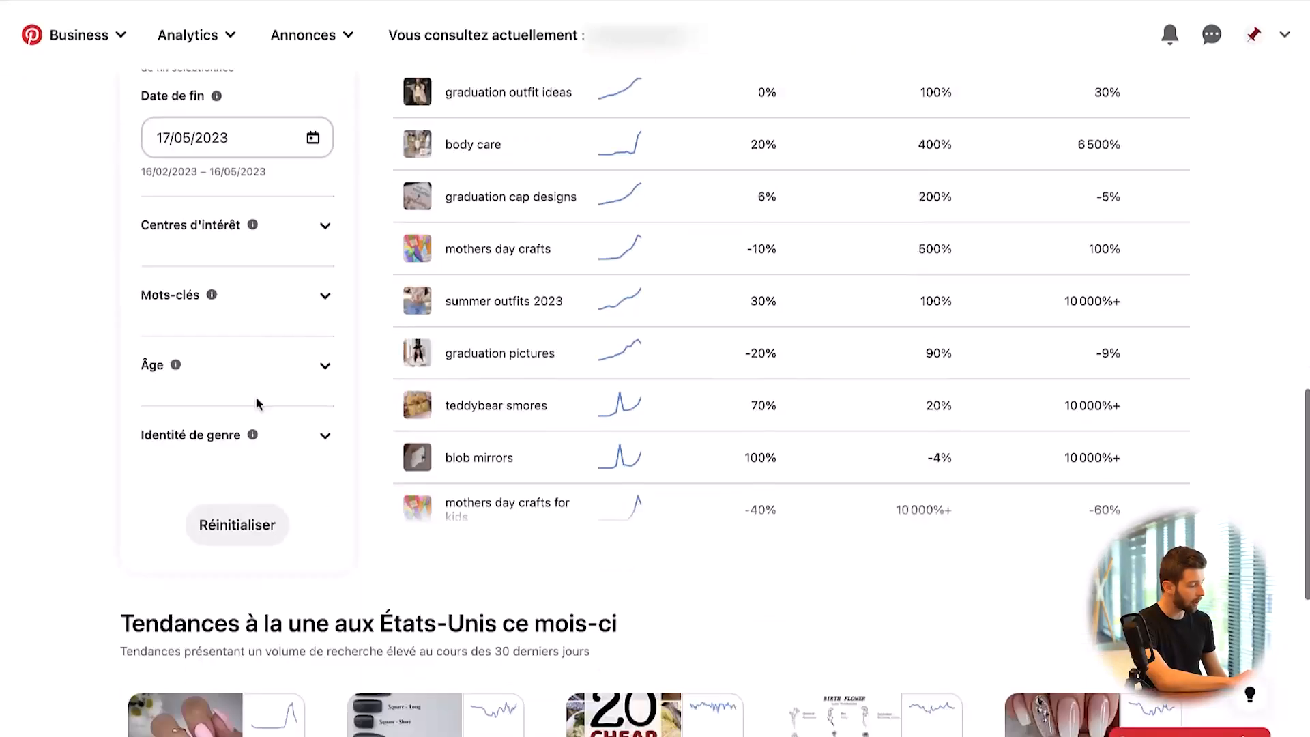
pyautogui.click(267, 382)
pyautogui.scroll(2, 267, 382)
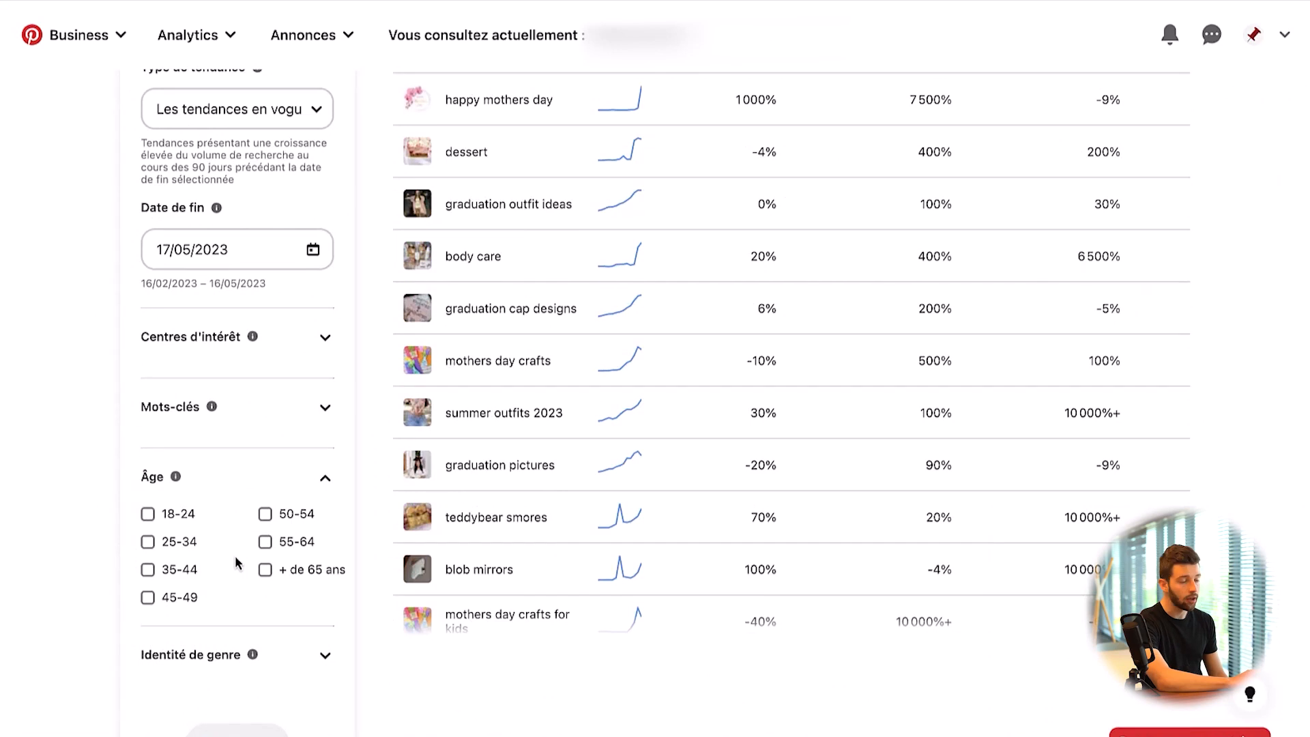
# - Filter the United States trends to the five age groups from 35-44 through "+ de 65 ans" and to the gender "Homme"
pyautogui.click(181, 570)
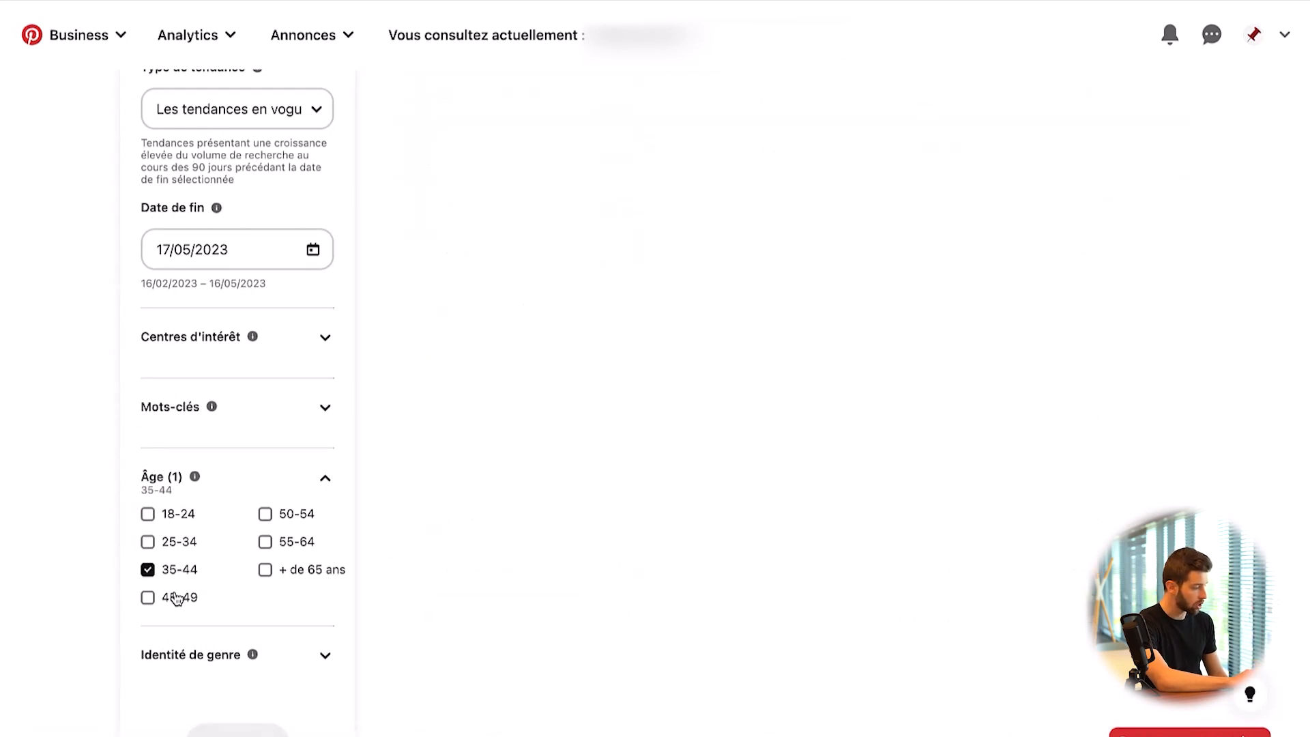
pyautogui.click(266, 570)
pyautogui.click(215, 659)
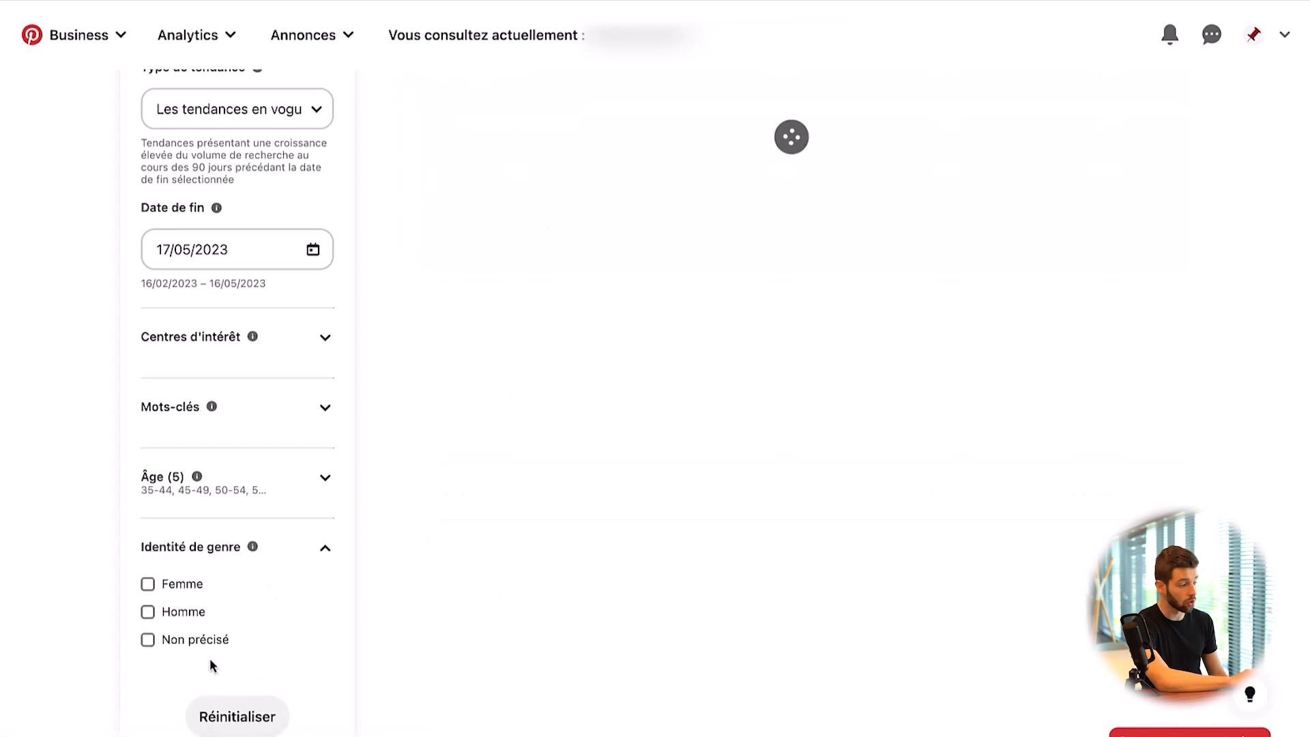
pyautogui.scroll(-2, 210, 658)
pyautogui.click(147, 516)
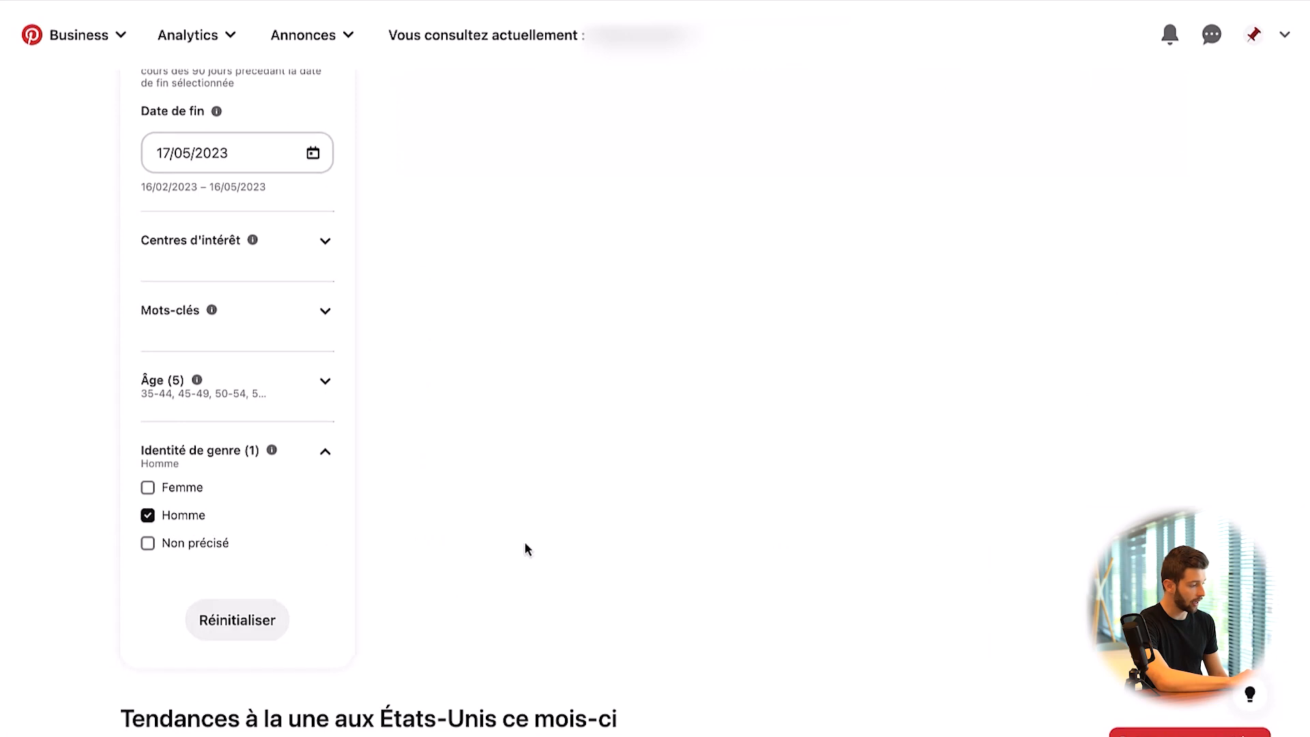
# - Review the filtered keywords in the trends table along with their weekly, monthly and yearly changes
pyautogui.scroll(4, 526, 546)
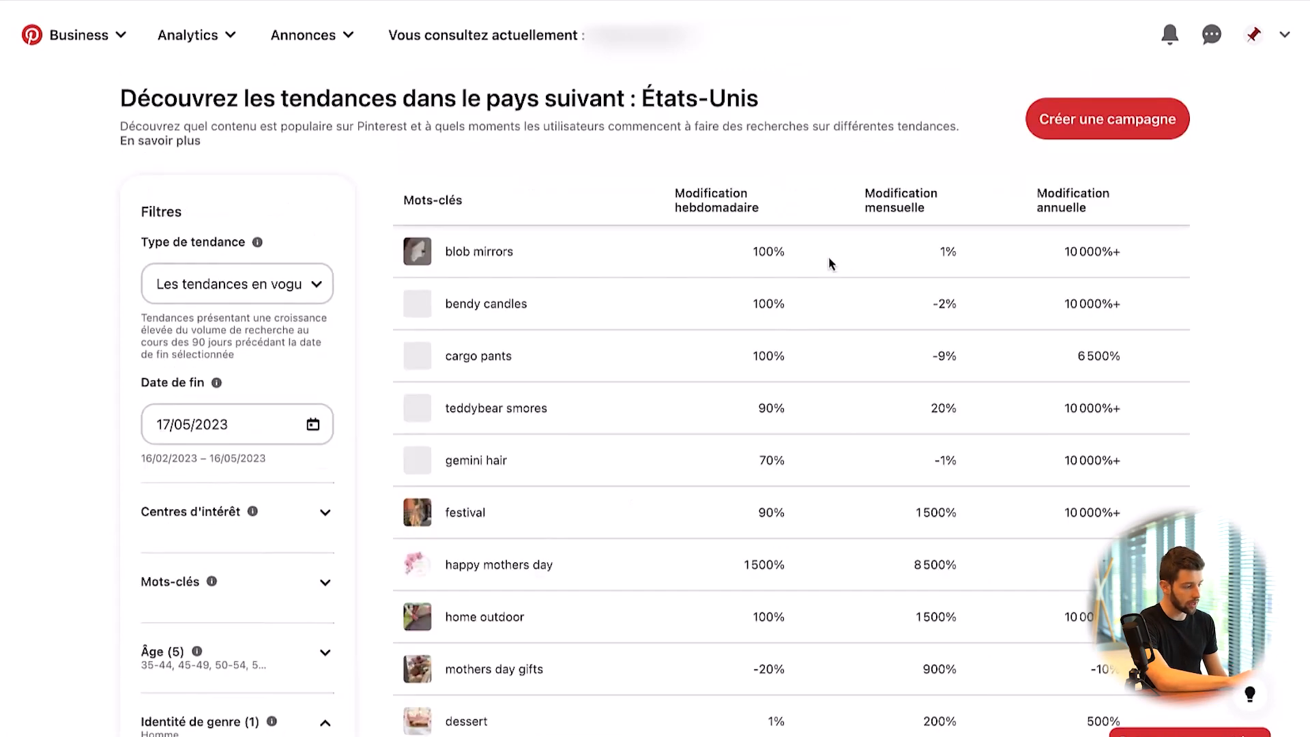
pyautogui.scroll(-1, 864, 151)
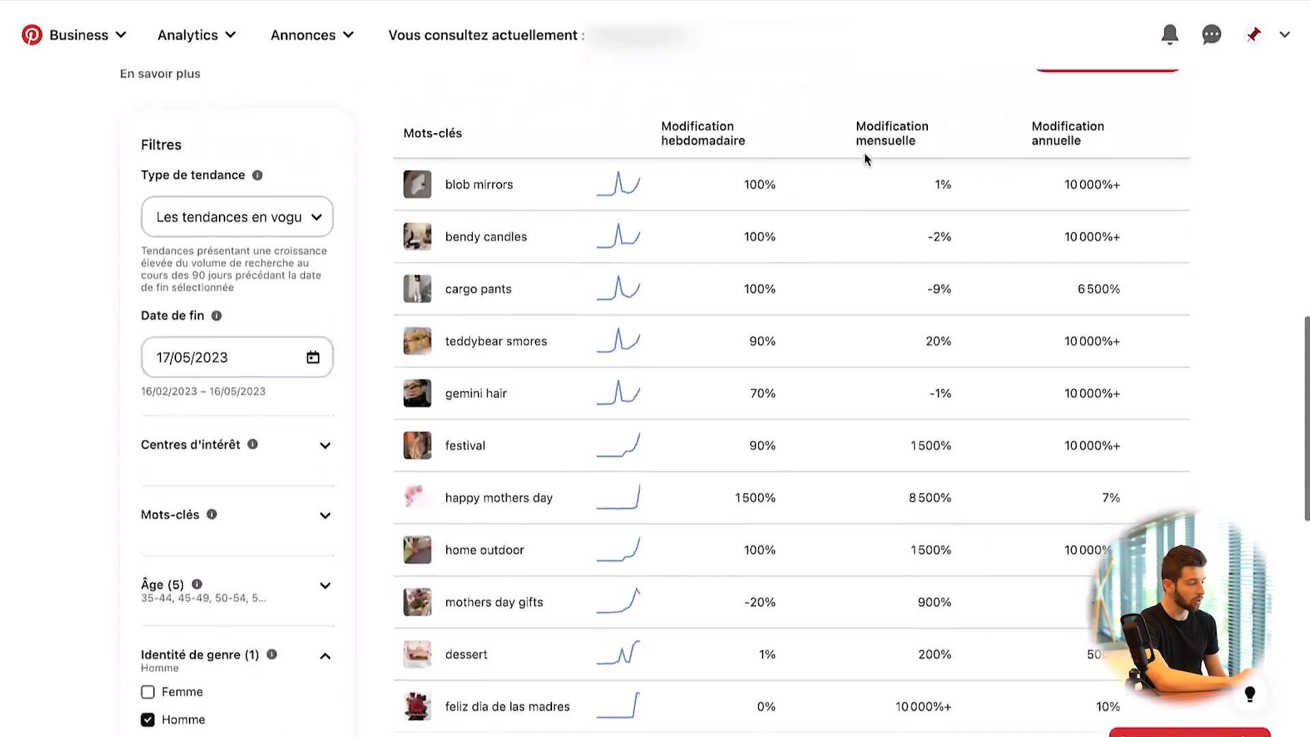
pyautogui.scroll(-2, 532, 443)
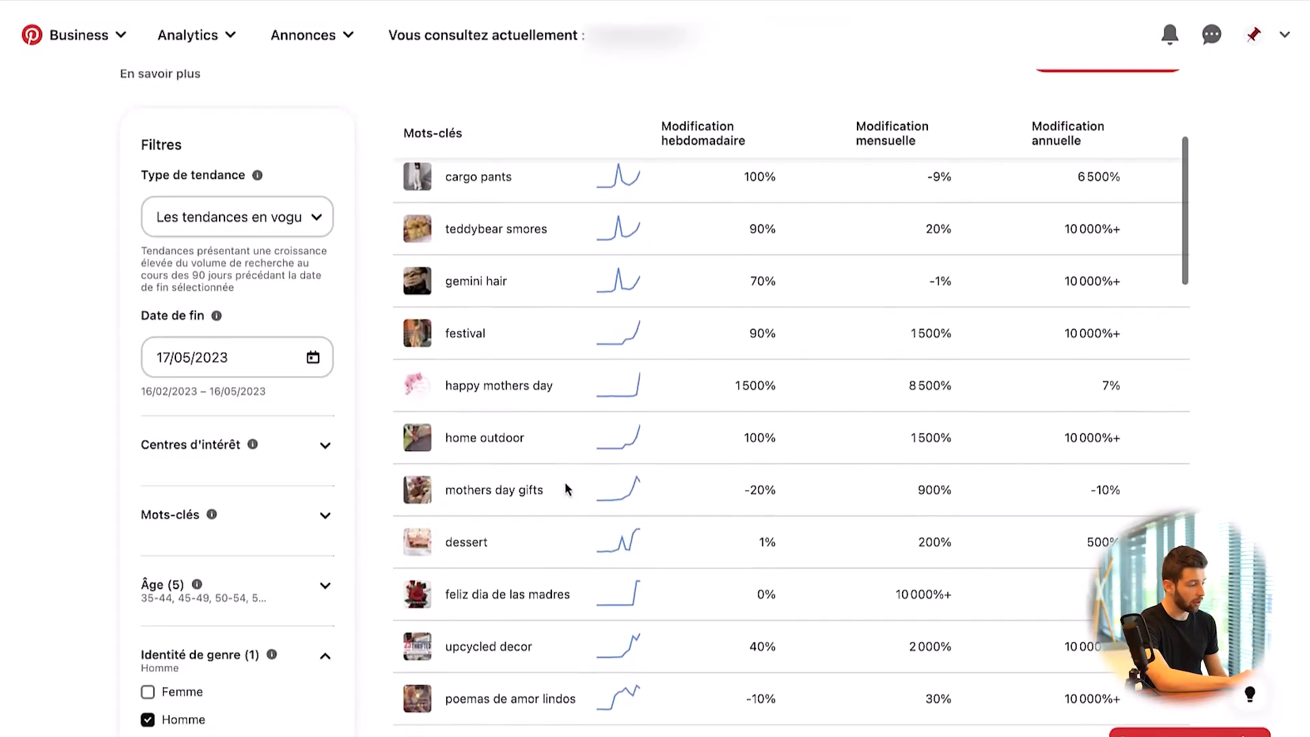
pyautogui.scroll(-5, 601, 501)
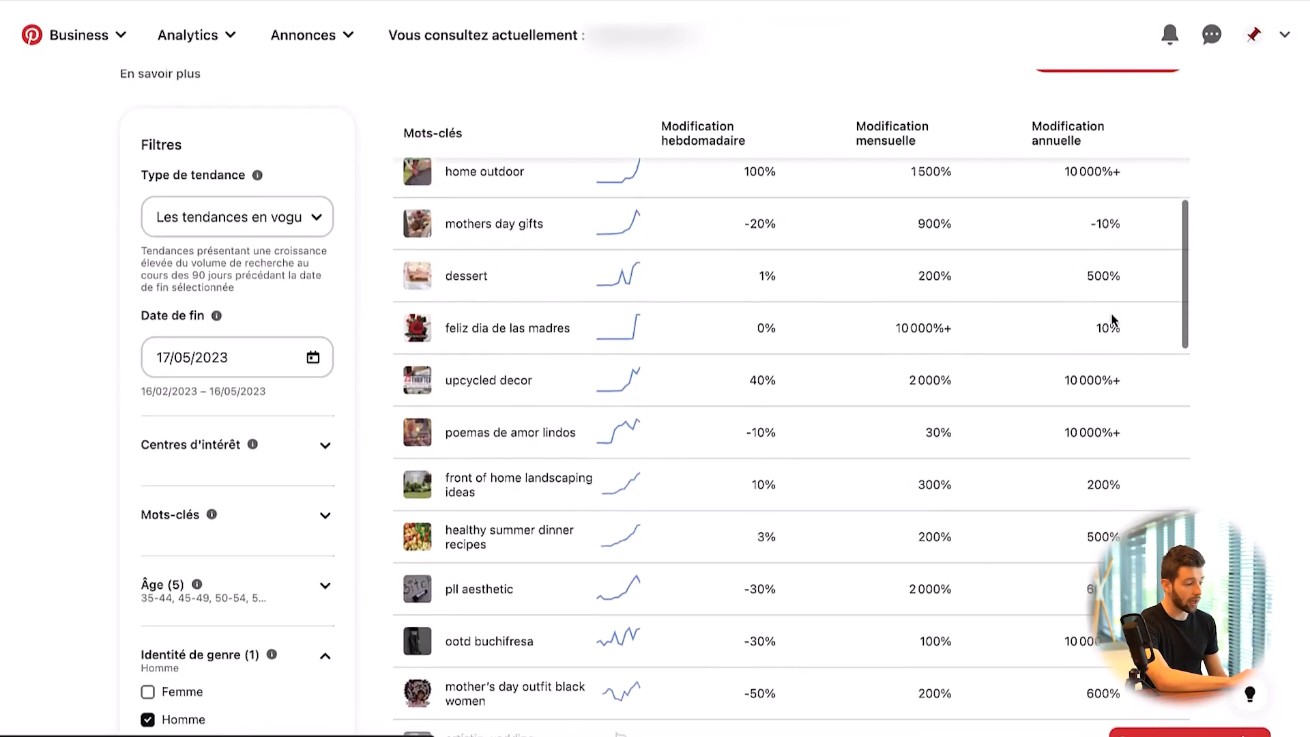
pyautogui.scroll(-1, 715, 369)
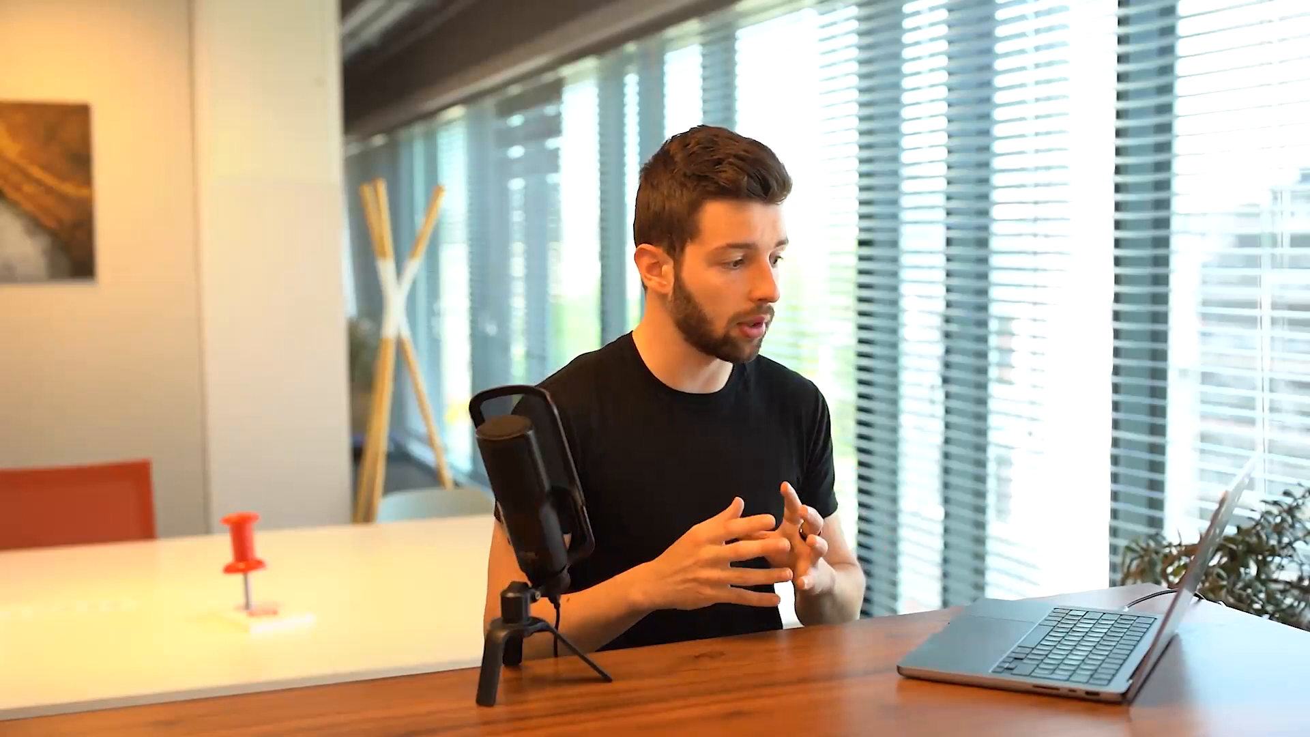